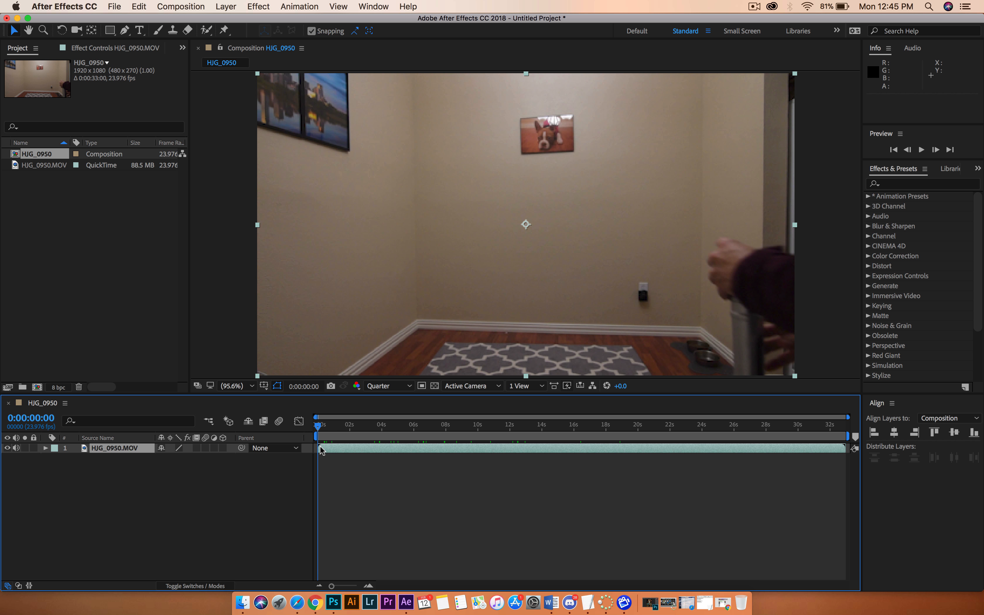
Trim about 3 seconds off the start of the HJG_0950.MOV clip and align it with the composition's beginning
{"action": "mouse_move", "coordinate": [318, 433]}
{"action": "left_mouse_down"}
{"action": "mouse_move", "coordinate": [378, 433]}
{"action": "mouse_move", "coordinate": [365, 434]}
{"action": "mouse_move", "coordinate": [371, 452]}
{"action": "mouse_move", "coordinate": [337, 452]}
{"action": "mouse_move", "coordinate": [337, 429]}
{"action": "mouse_move", "coordinate": [307, 429]}
{"action": "left_mouse_up"}
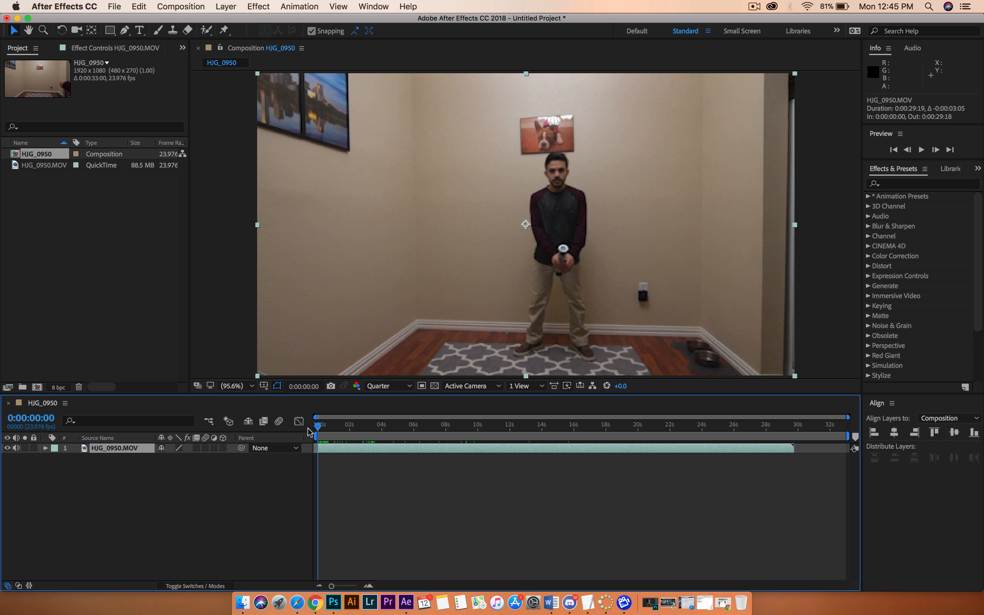
{"action": "left_click", "coordinate": [183, 490]}
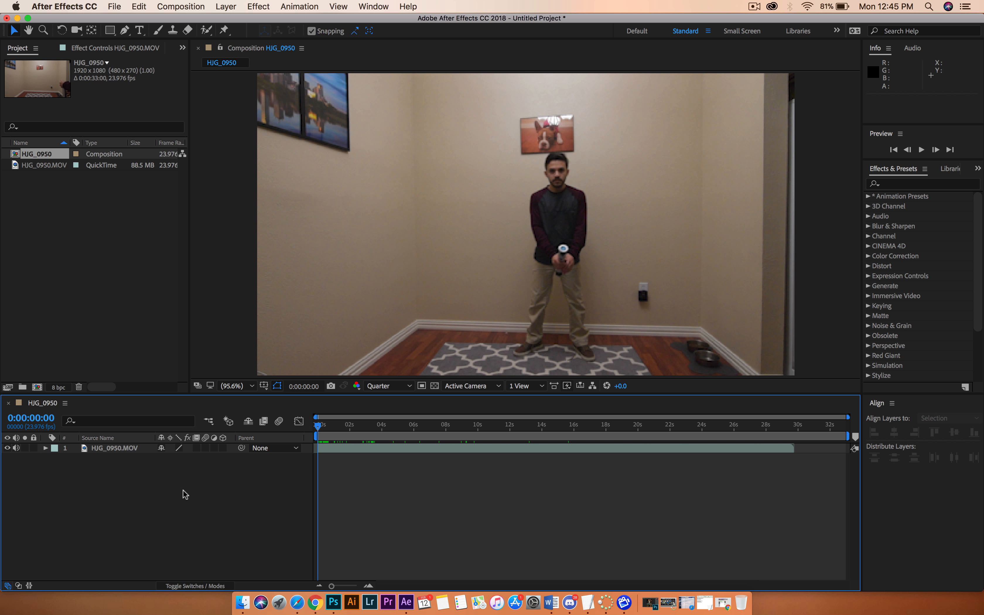
Create a black 1920 x 1080 solid layer named Saber above the footage
{"action": "right_click", "coordinate": [137, 511]}
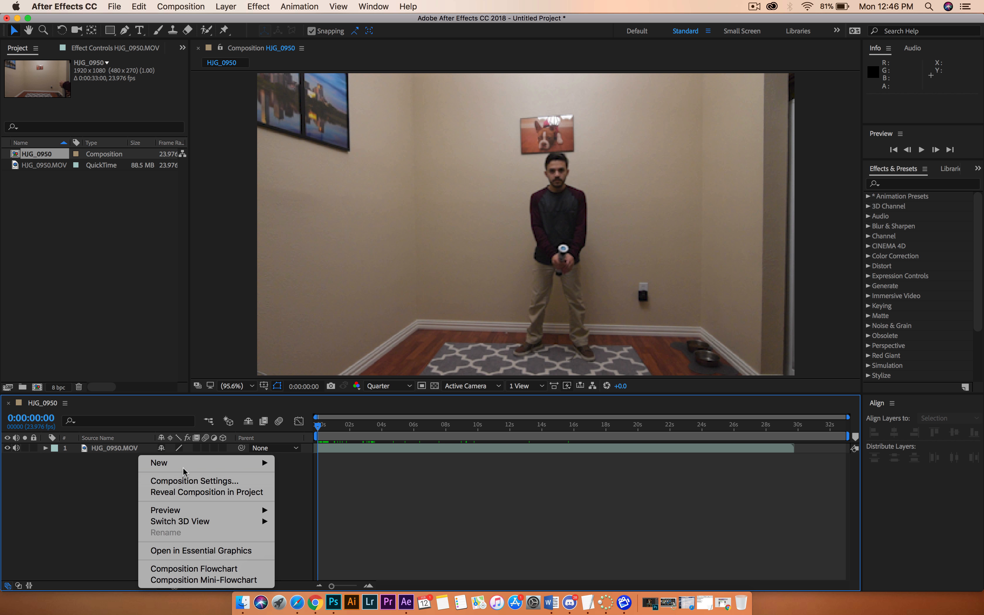
{"action": "mouse_move", "coordinate": [188, 470]}
{"action": "left_click", "coordinate": [300, 492]}
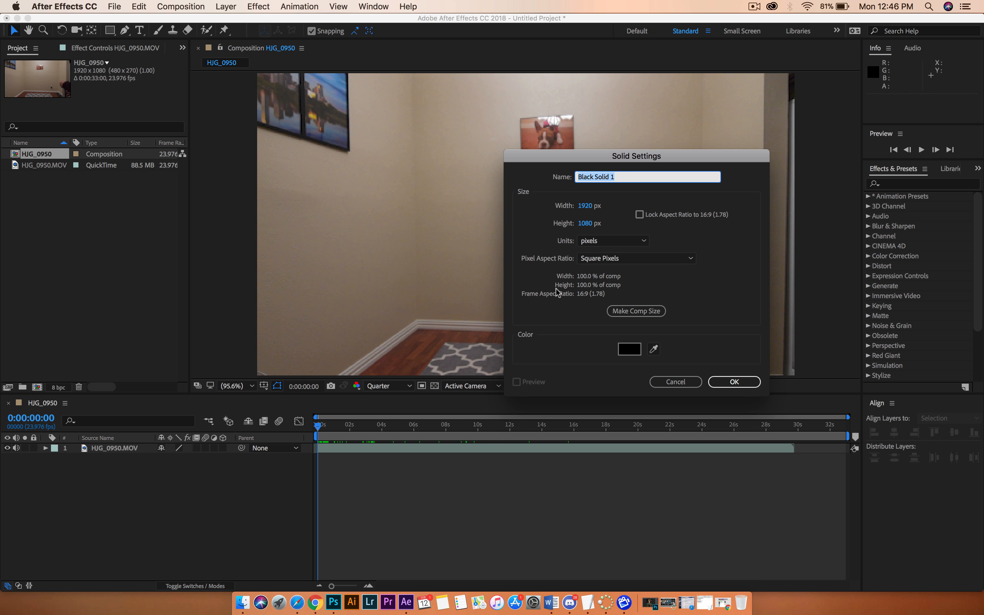
{"action": "type", "text": "Saber"}
{"action": "key", "text": "Return"}
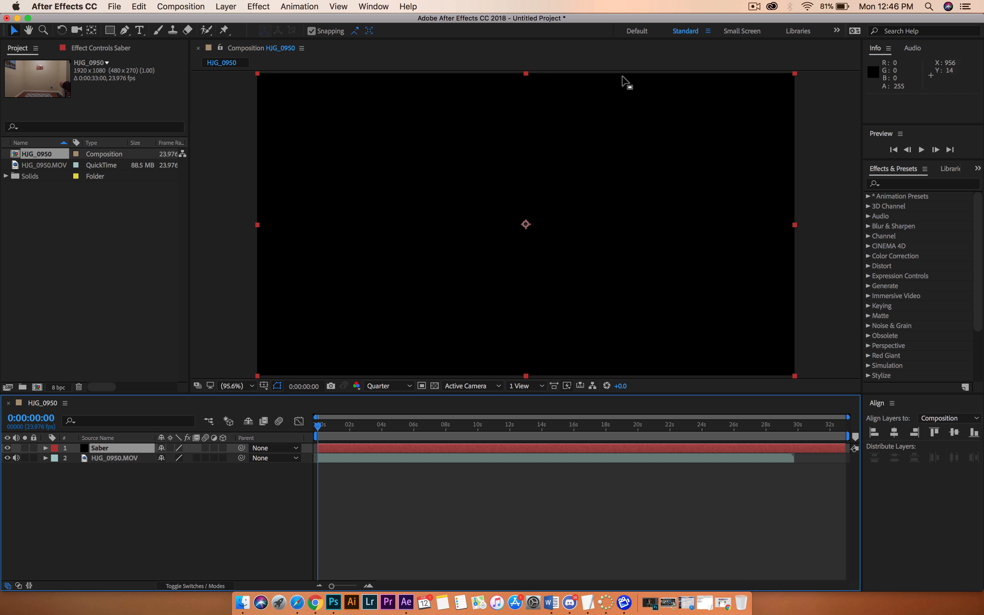
Find the Video Copilot Saber effect and apply it to the Saber solid
{"action": "left_click", "coordinate": [925, 184]}
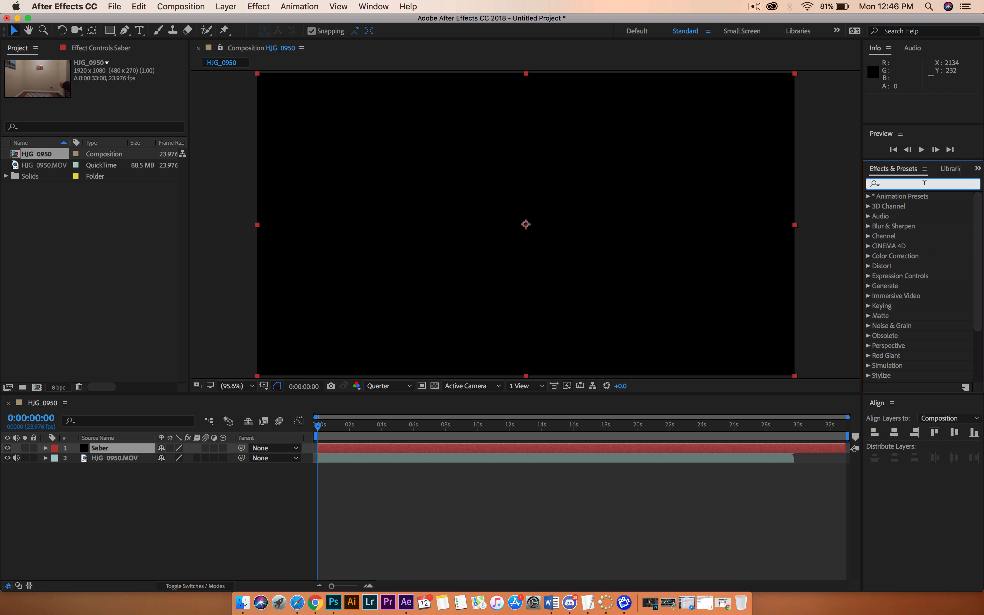
{"action": "type", "text": "saber"}
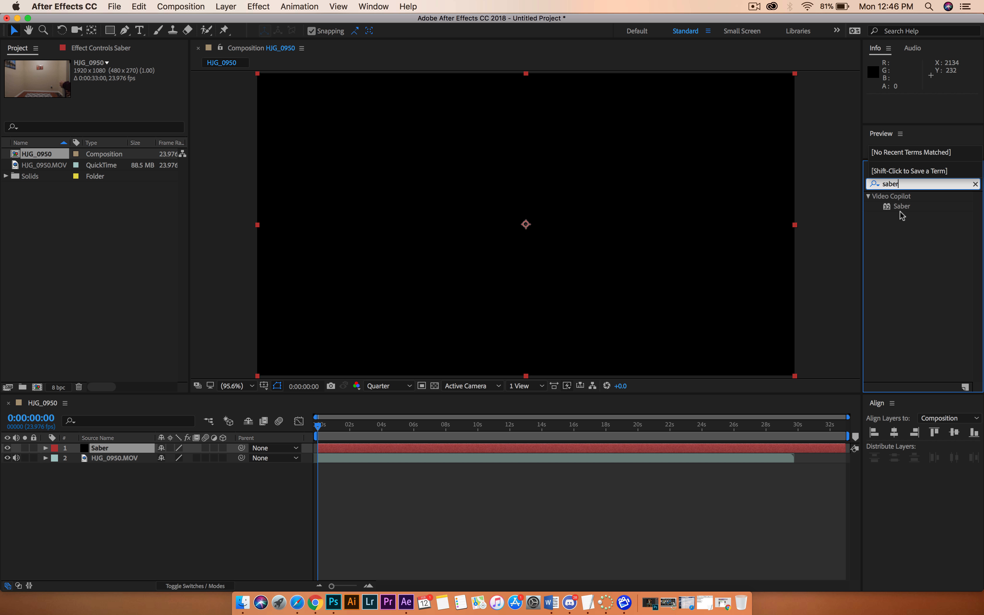
{"action": "left_click", "coordinate": [902, 215]}
{"action": "left_click", "coordinate": [903, 208]}
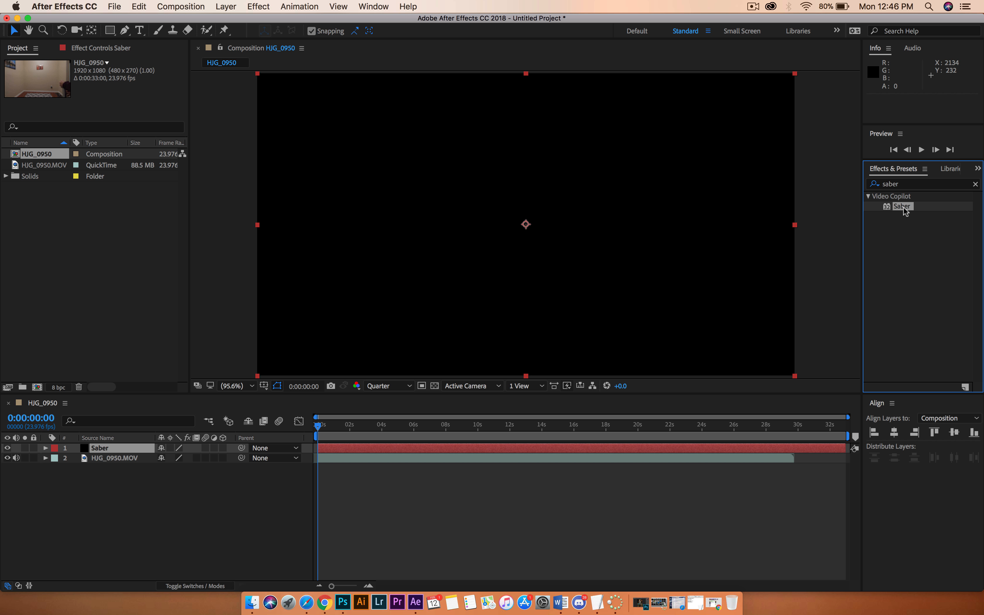
{"action": "left_click_drag", "start_coordinate": [903, 208], "coordinate": [527, 251]}
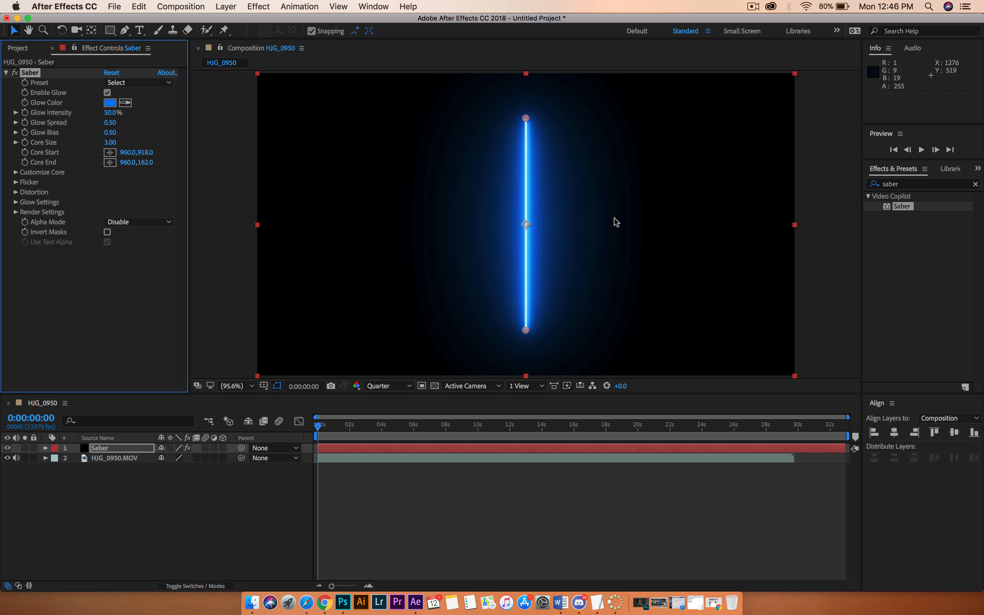
Try the Hot and Energy presets on the Saber effect and undo both changes
{"action": "left_click", "coordinate": [164, 82]}
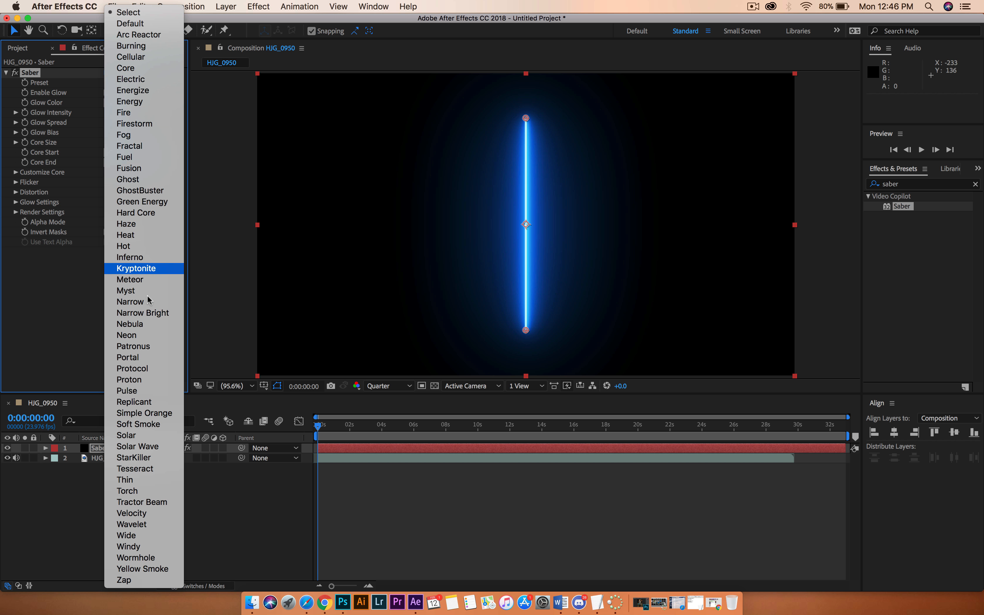
{"action": "left_click", "coordinate": [142, 246]}
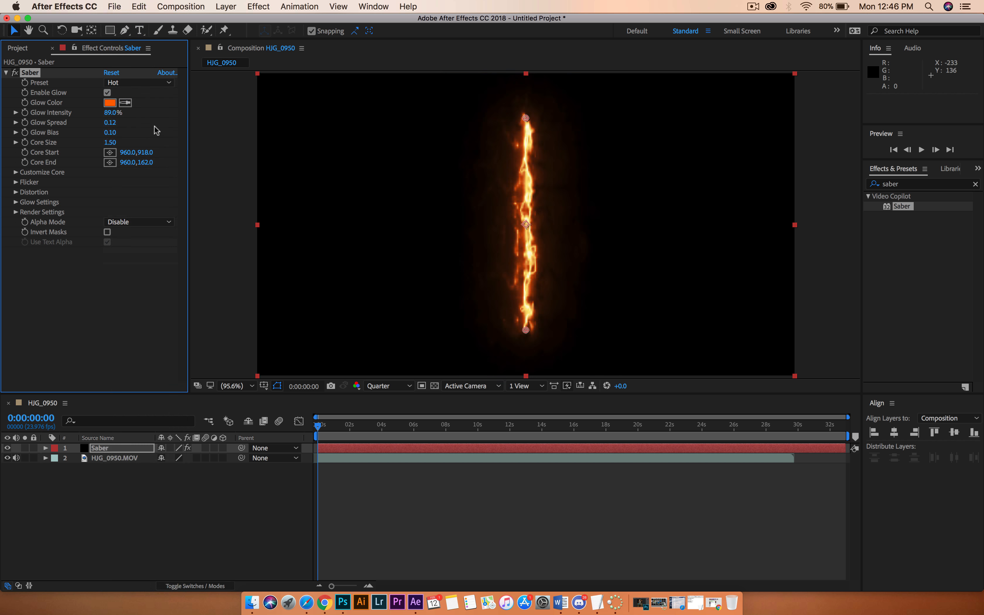
{"action": "left_click", "coordinate": [159, 83]}
{"action": "left_click", "coordinate": [150, 100]}
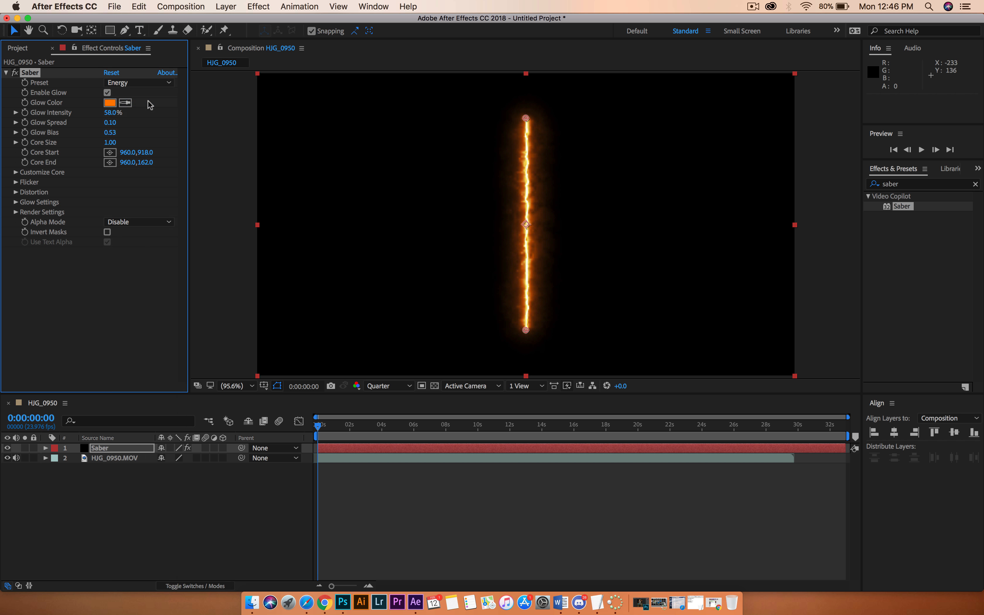
{"action": "key", "text": "super+z"}
{"action": "key", "text": "super+z"}
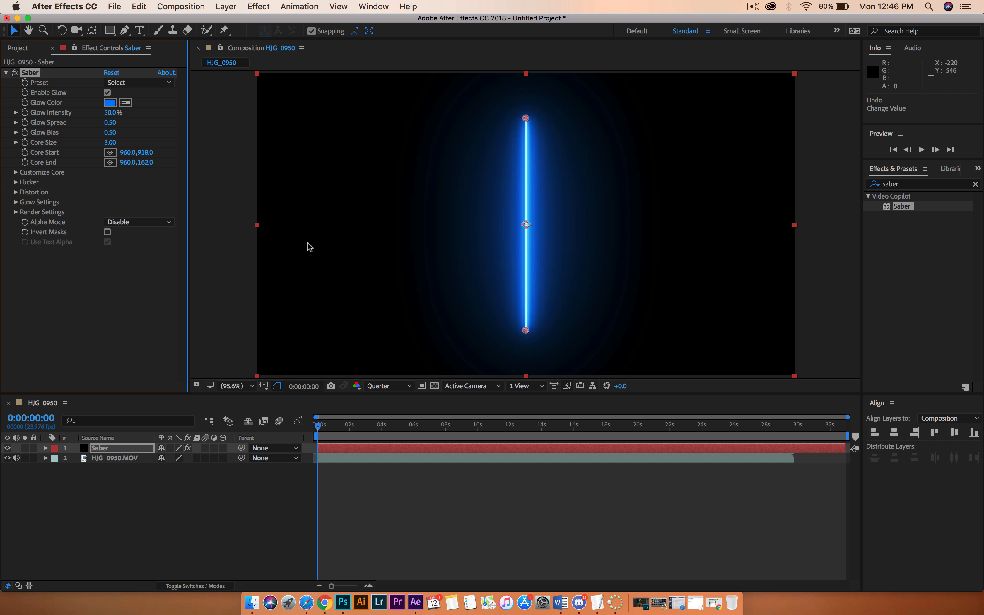
Set the Saber effect's glow color to bright red
{"action": "left_click", "coordinate": [109, 108]}
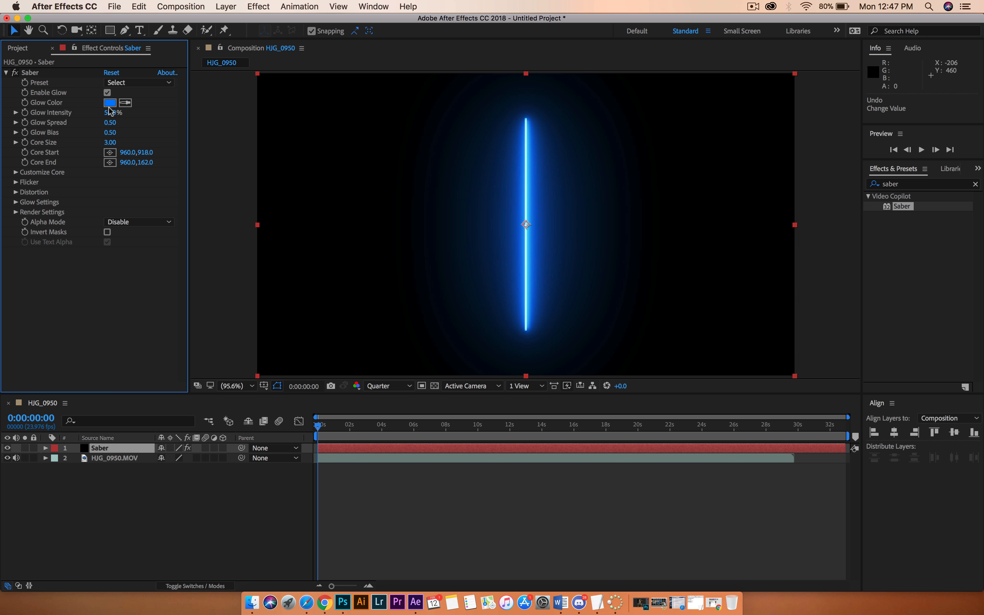
{"action": "left_click", "coordinate": [109, 103]}
{"action": "left_click", "coordinate": [175, 153]}
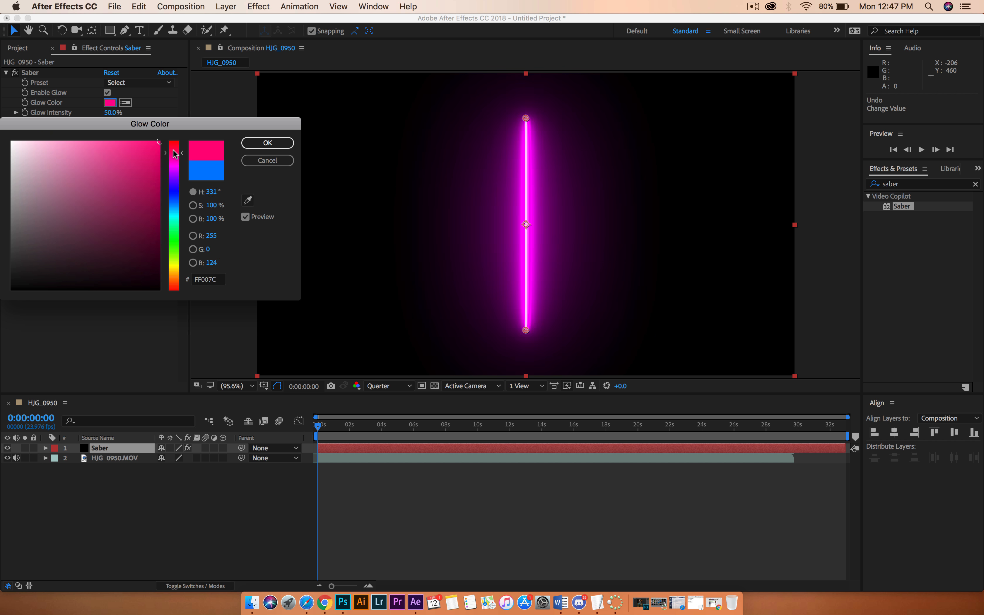
{"action": "left_click_drag", "start_coordinate": [175, 154], "coordinate": [175, 140]}
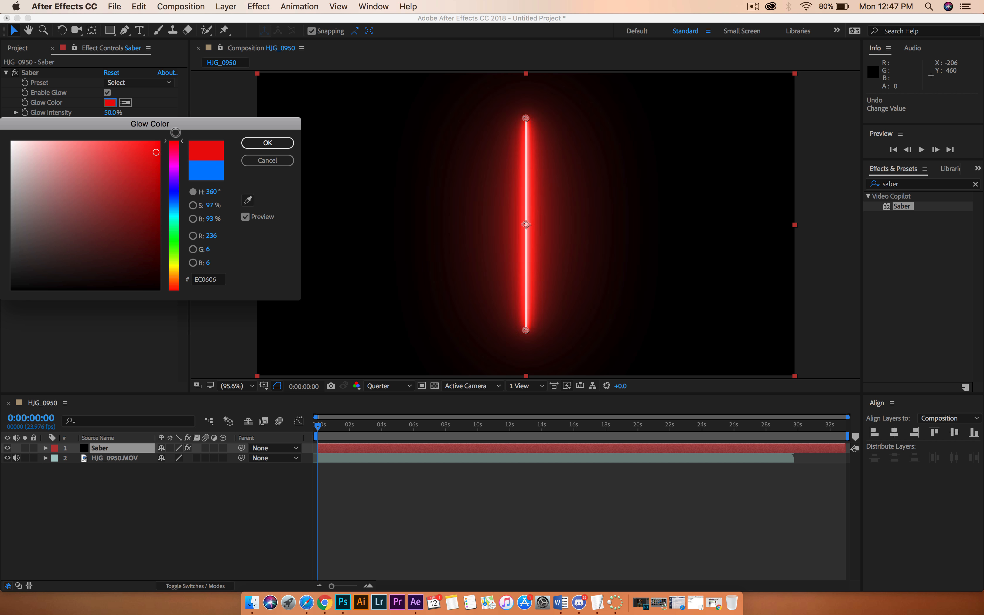
{"action": "left_click", "coordinate": [267, 143]}
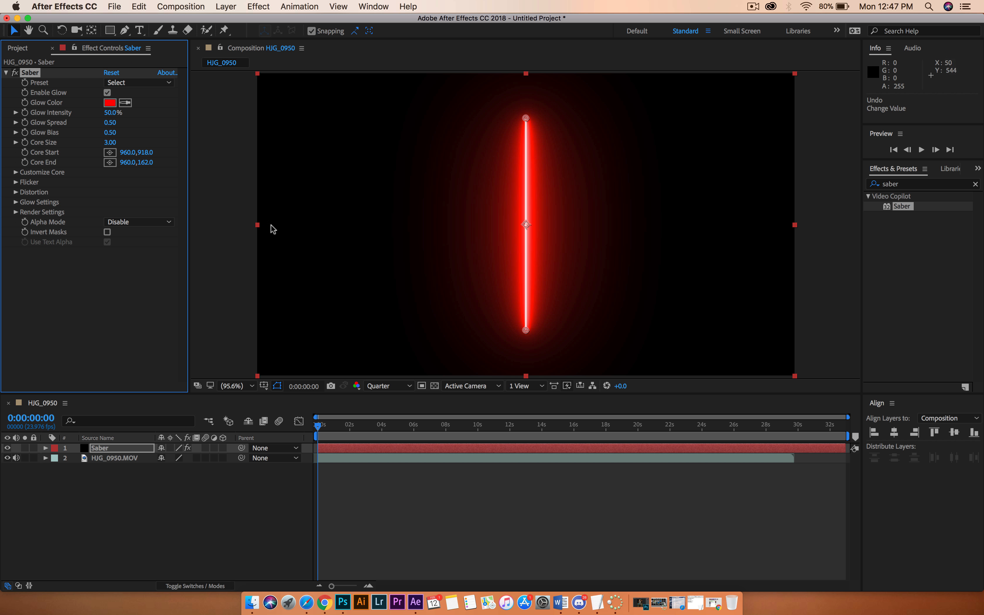
Set the Saber effect's glow intensity to 22%, glow spread to 0.68 and core size to 7.70
{"action": "left_click_drag", "start_coordinate": [116, 118], "coordinate": [96, 114]}
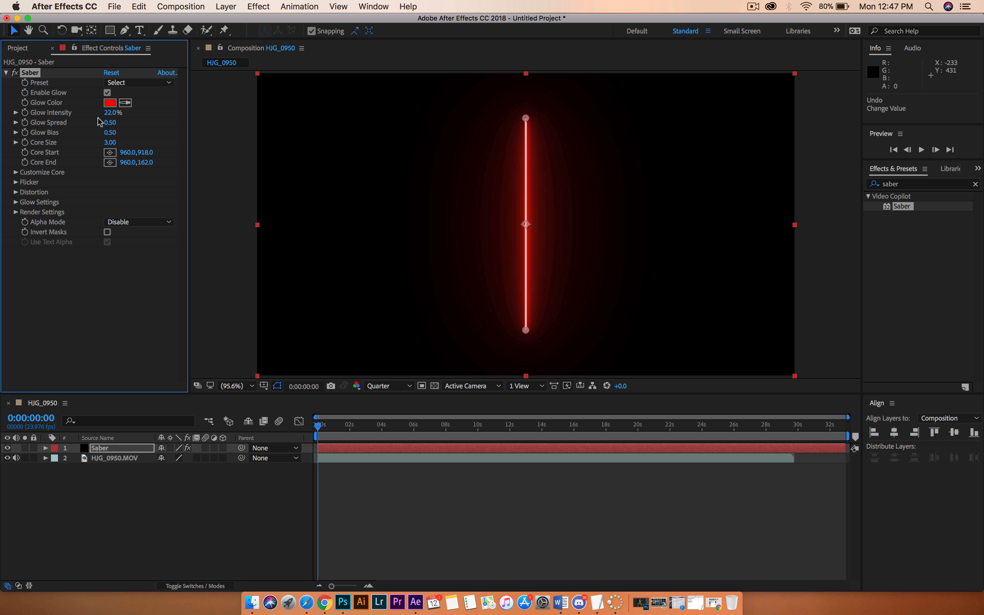
{"action": "left_click_drag", "start_coordinate": [110, 128], "coordinate": [143, 142]}
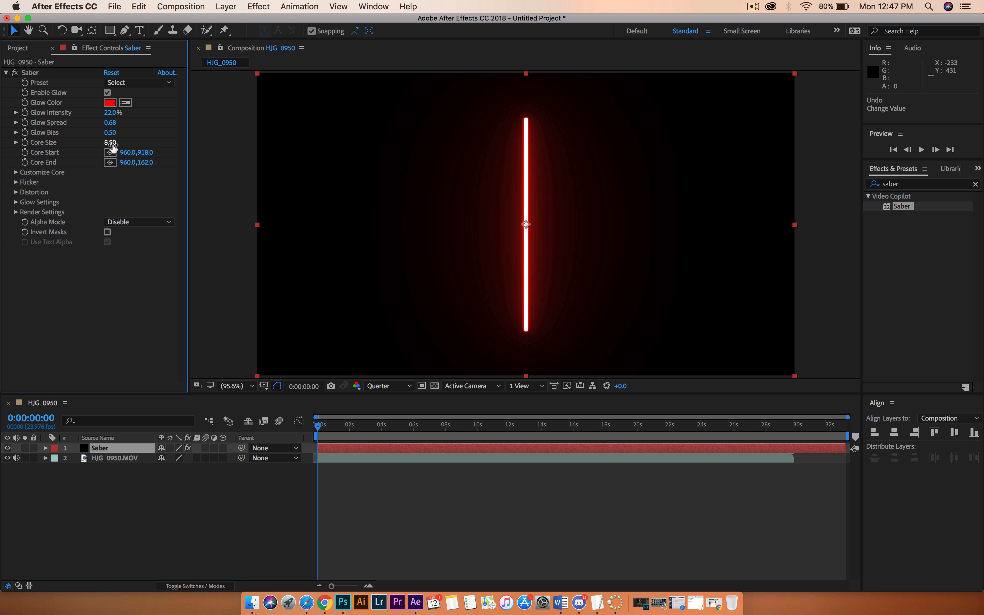
{"action": "left_click_drag", "start_coordinate": [113, 142], "coordinate": [108, 143]}
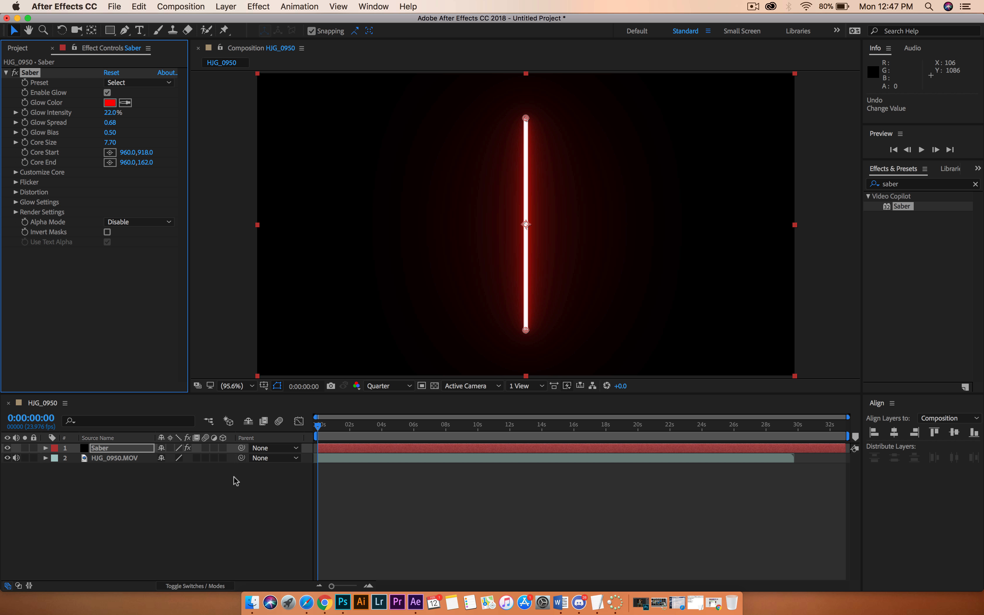
Show the layers' blending modes and, after trying Lighten, set the Saber layer's mode to Add
{"action": "left_click", "coordinate": [218, 488]}
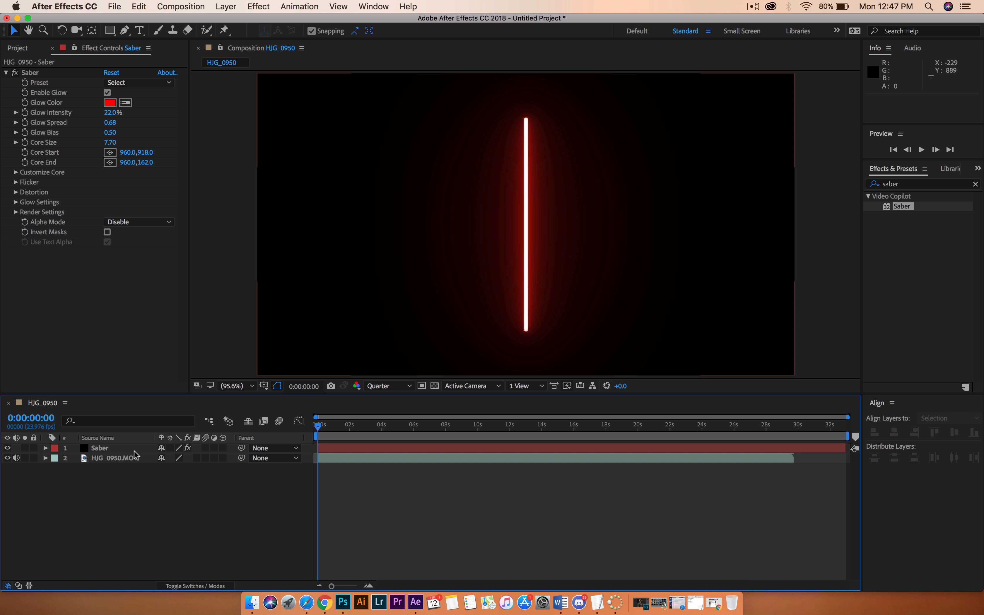
{"action": "left_click", "coordinate": [115, 449]}
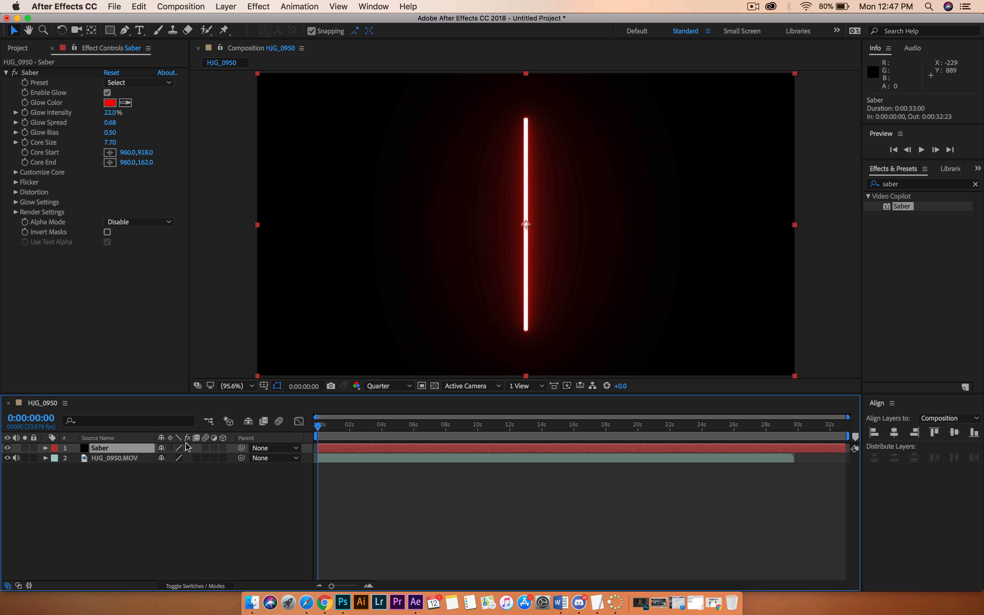
{"action": "left_click", "coordinate": [191, 587]}
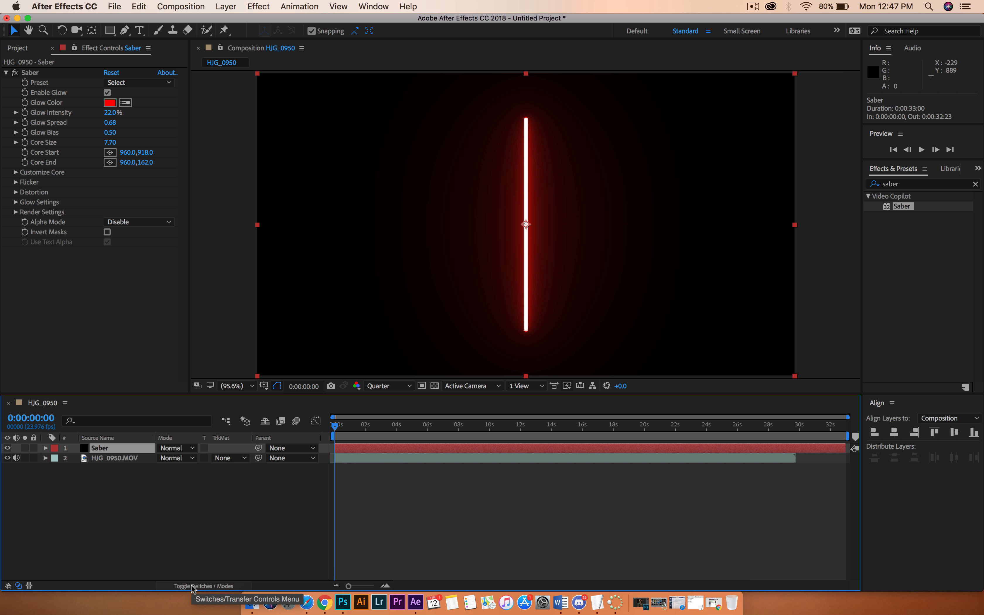
{"action": "left_click", "coordinate": [192, 448]}
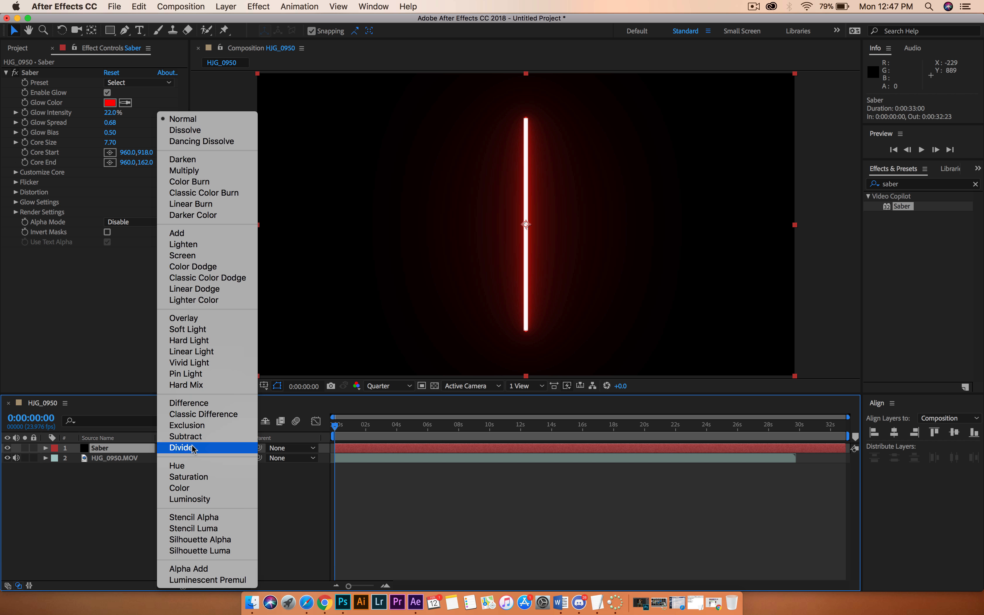
{"action": "left_click", "coordinate": [203, 244]}
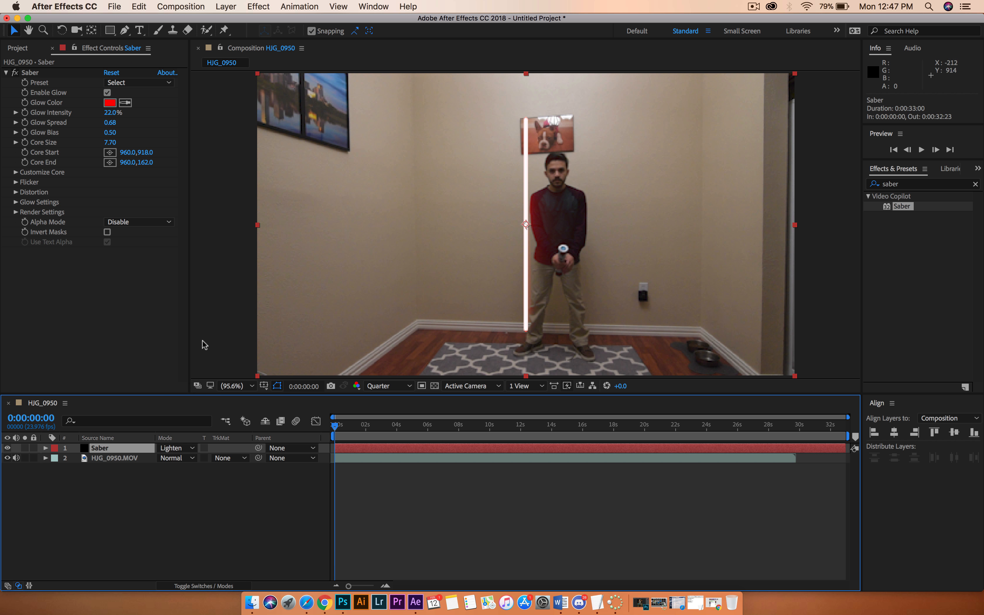
{"action": "left_click", "coordinate": [200, 449]}
{"action": "left_click", "coordinate": [191, 233]}
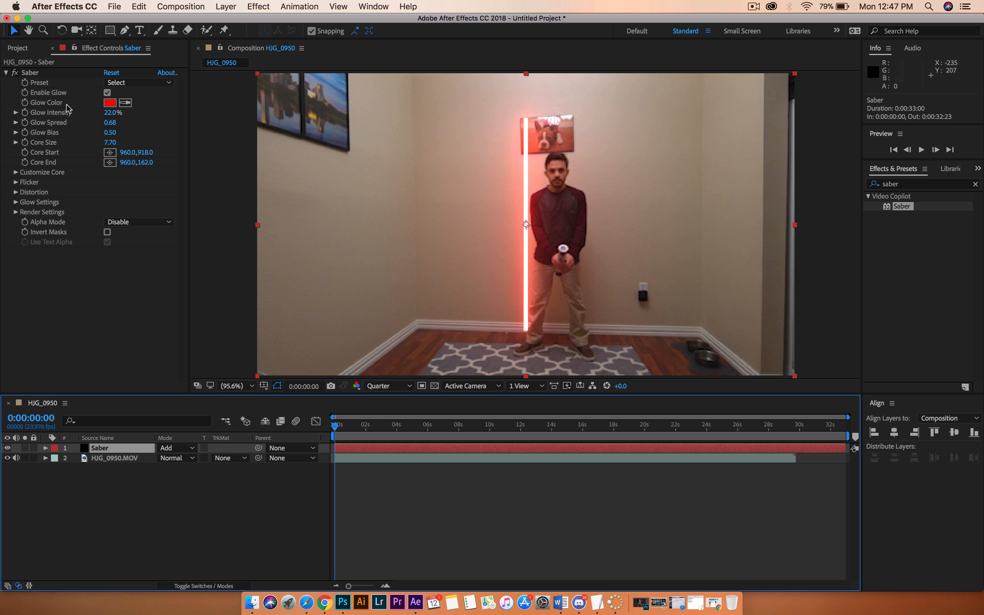
Enable keyframing for the Saber's Core Start and Core End at 0:00:00:00 and reveal the keyframes on the layer
{"action": "left_click", "coordinate": [55, 158]}
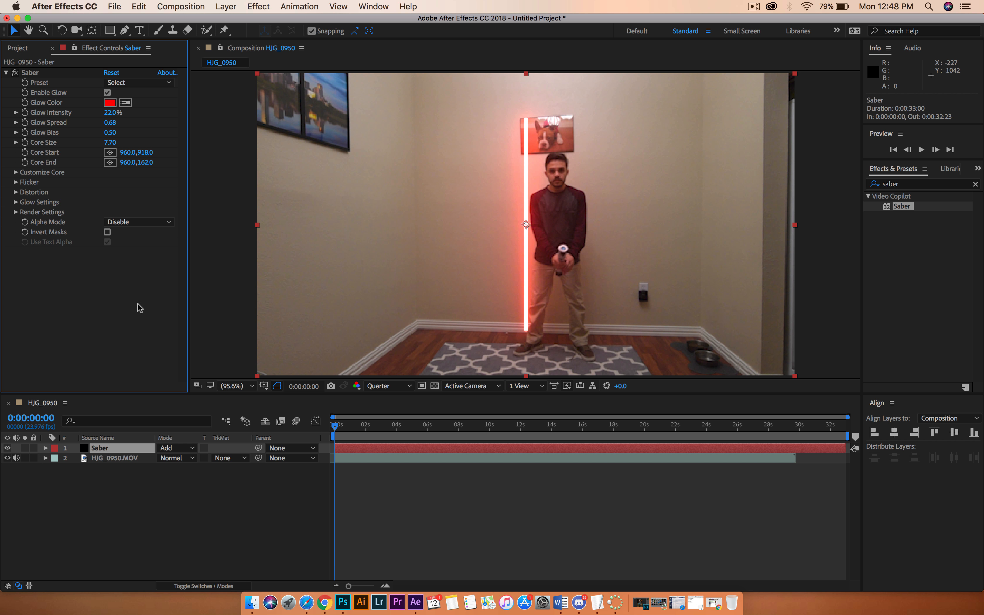
{"action": "left_click", "coordinate": [26, 153]}
{"action": "left_click", "coordinate": [26, 162]}
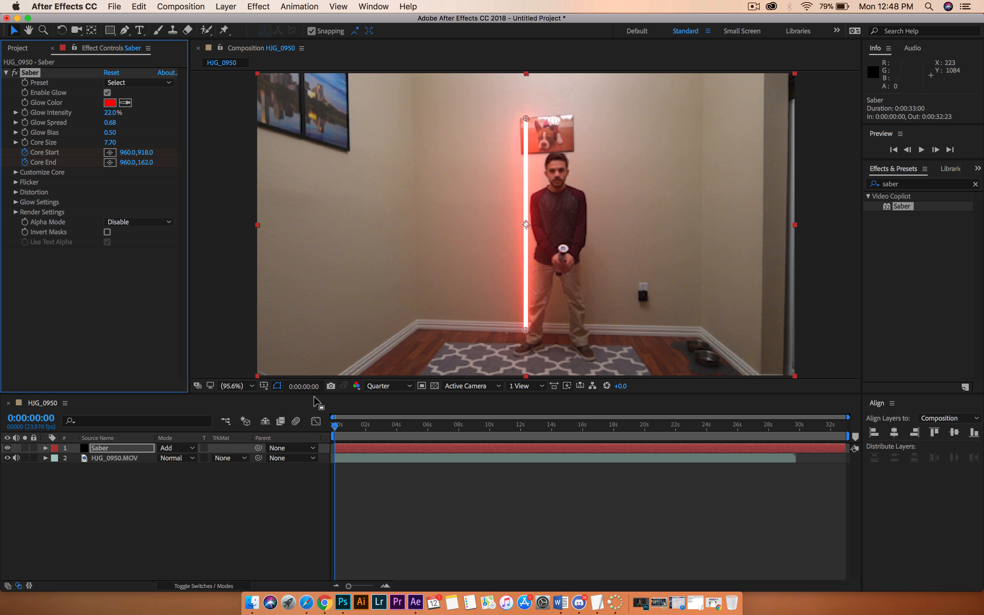
{"action": "key", "text": "u"}
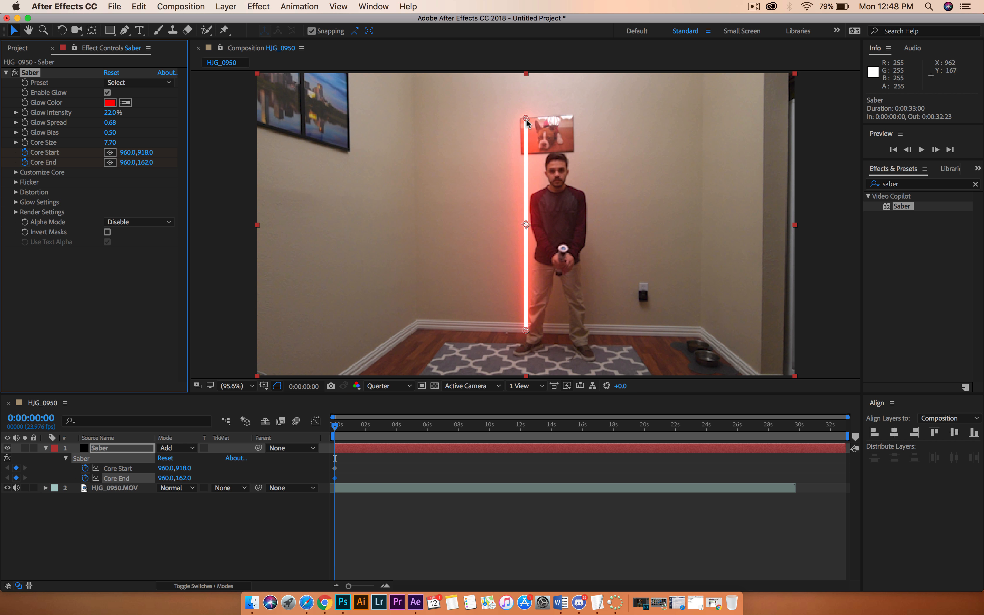
Move the blade's ends onto the prop hilt, with Core End at 1100.2, 593.2 and Core Start at 1094.0, 631.3
{"action": "left_click_drag", "start_coordinate": [526, 118], "coordinate": [565, 238]}
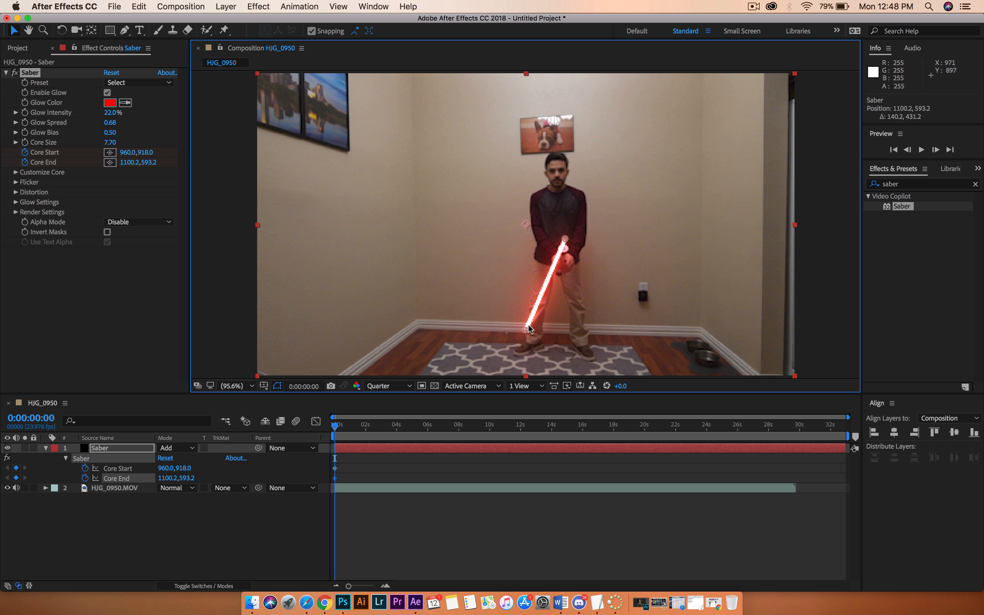
{"action": "left_click_drag", "start_coordinate": [529, 329], "coordinate": [563, 252]}
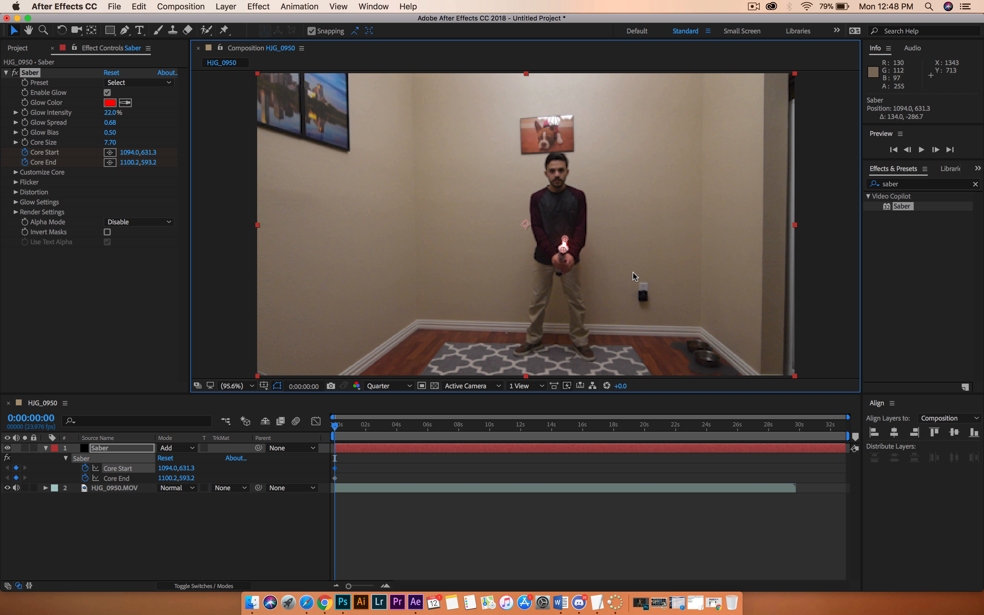
Advance to 0:00:00:13 and move the blade onto the hilt's tip, with Core Start at 1196.5, 518.2 and Core End at 1221.6, 499.0
{"action": "key", "text": "Page_Down"}
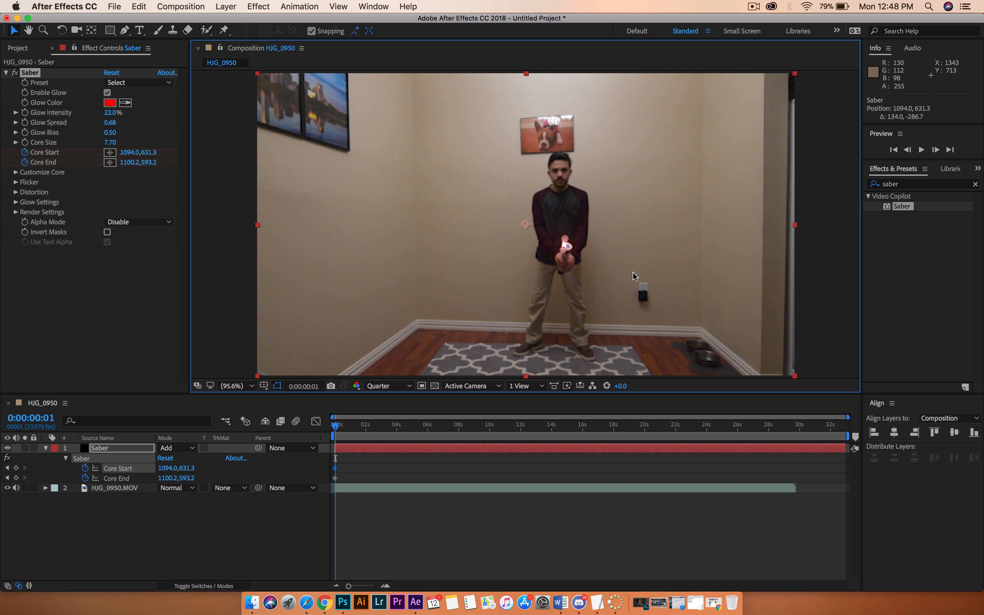
{"action": "key", "text": "Page_Down"}
{"action": "key", "text": "Page_Down"}
{"action": "key", "text": "Page_Down"}
{"action": "key", "text": "Page_Down"}
{"action": "key", "text": "Page_Down"}
{"action": "key", "text": "Page_Down"}
{"action": "key", "text": "Page_Down"}
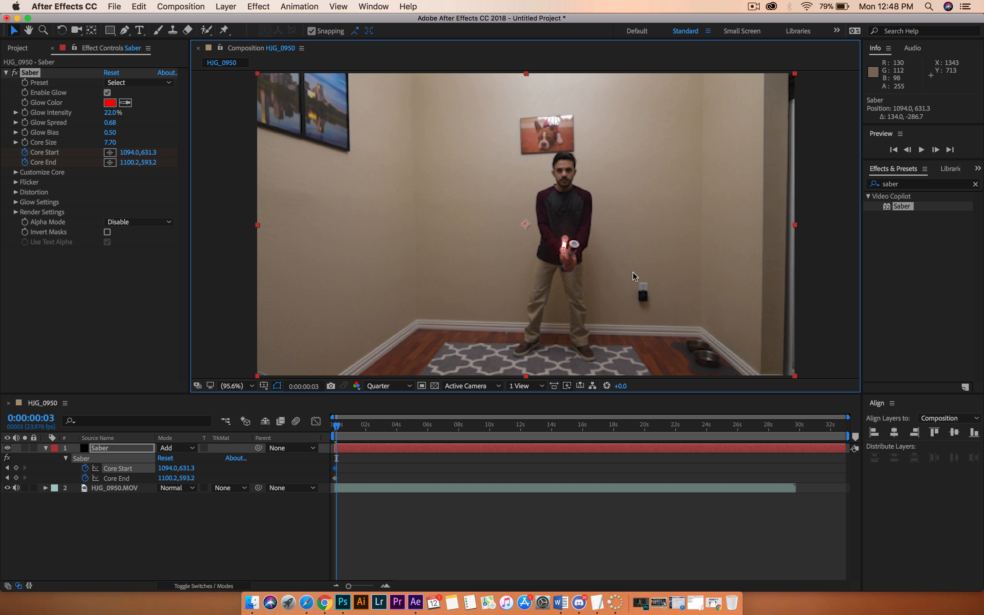
{"action": "key", "text": "Page_Down"}
{"action": "key", "text": "Page_Down"}
{"action": "key", "text": "Page_Down"}
{"action": "key", "text": "Page_Down"}
{"action": "key", "text": "Page_Down"}
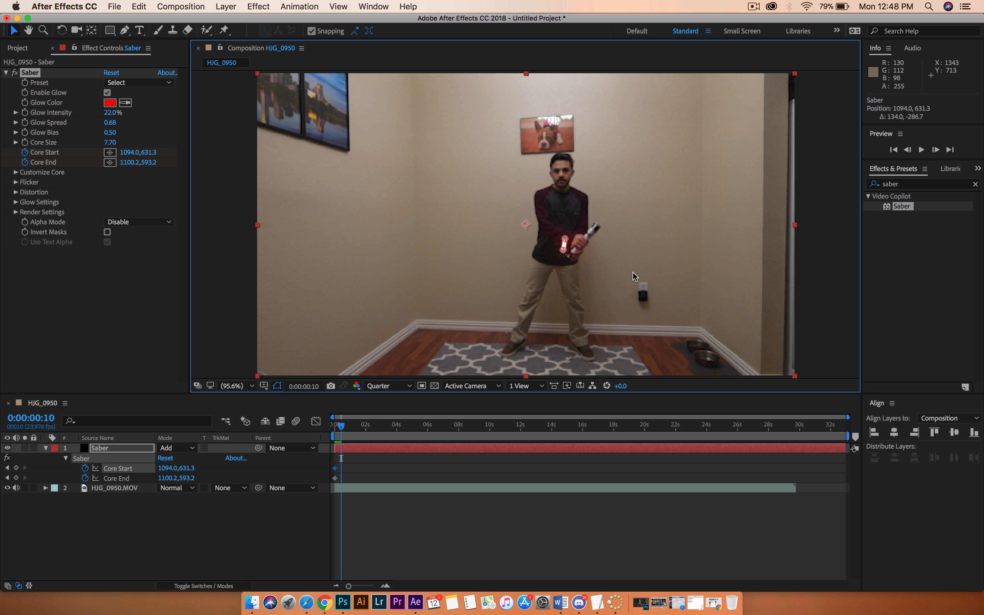
{"action": "key", "text": "Page_Up"}
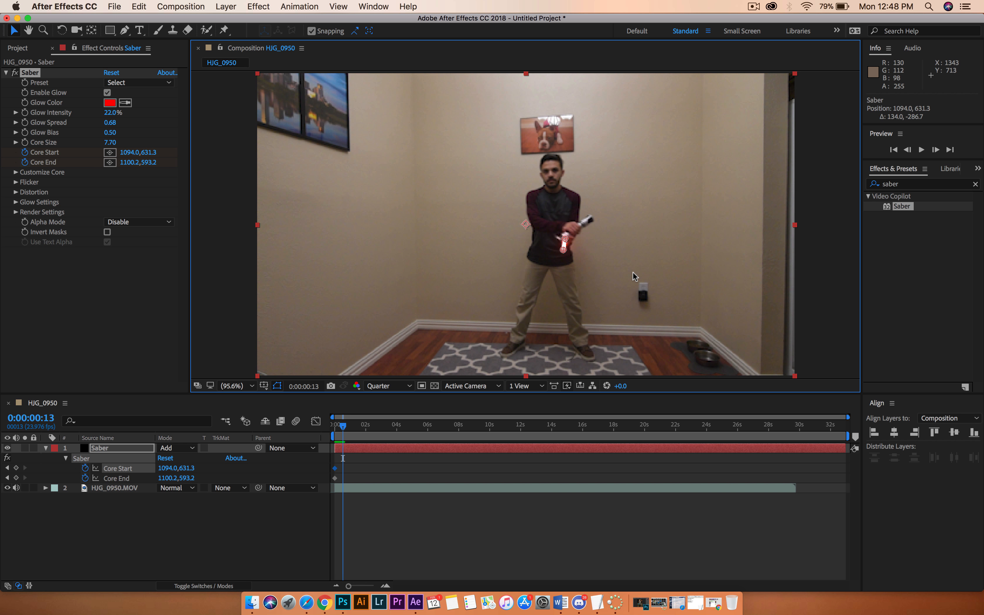
{"action": "left_click_drag", "start_coordinate": [564, 239], "coordinate": [604, 213]}
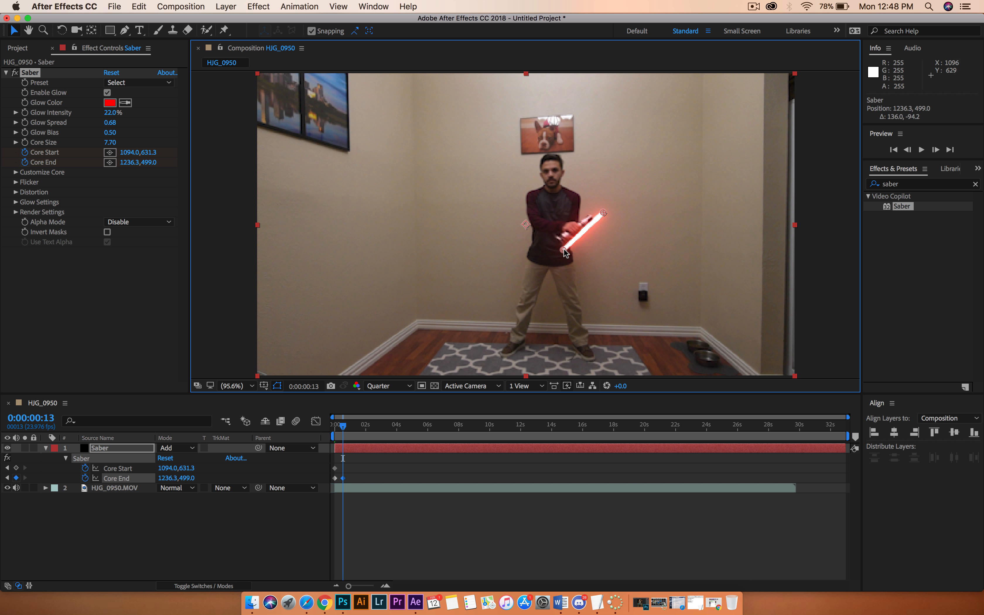
{"action": "left_click_drag", "start_coordinate": [565, 251], "coordinate": [597, 216]}
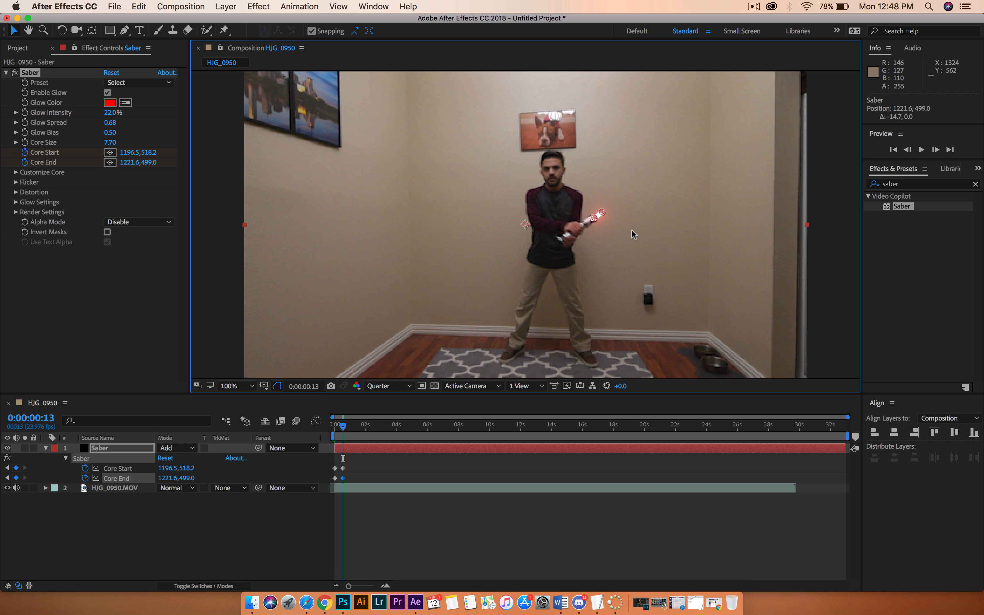
Keyframe the blade ends along the hilt at 0:00:00:14 and 0:00:00:15, finishing with Core Start at 1085.5, 578.2 and Core End at 1175.6, 540.0
{"action": "scroll", "coordinate": [631, 229], "scroll_direction": "up", "scroll_amount": 5}
{"action": "scroll", "coordinate": [631, 233], "scroll_direction": "up", "scroll_amount": 1}
{"action": "scroll", "coordinate": [631, 233], "scroll_direction": "down", "scroll_amount": 3}
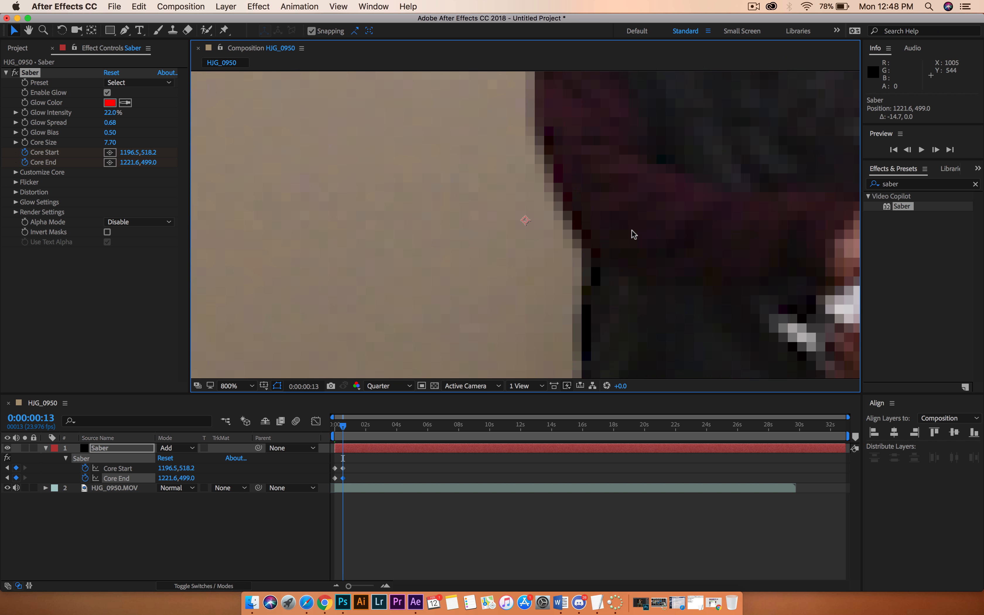
{"action": "scroll", "coordinate": [698, 235], "scroll_direction": "right", "scroll_amount": 5}
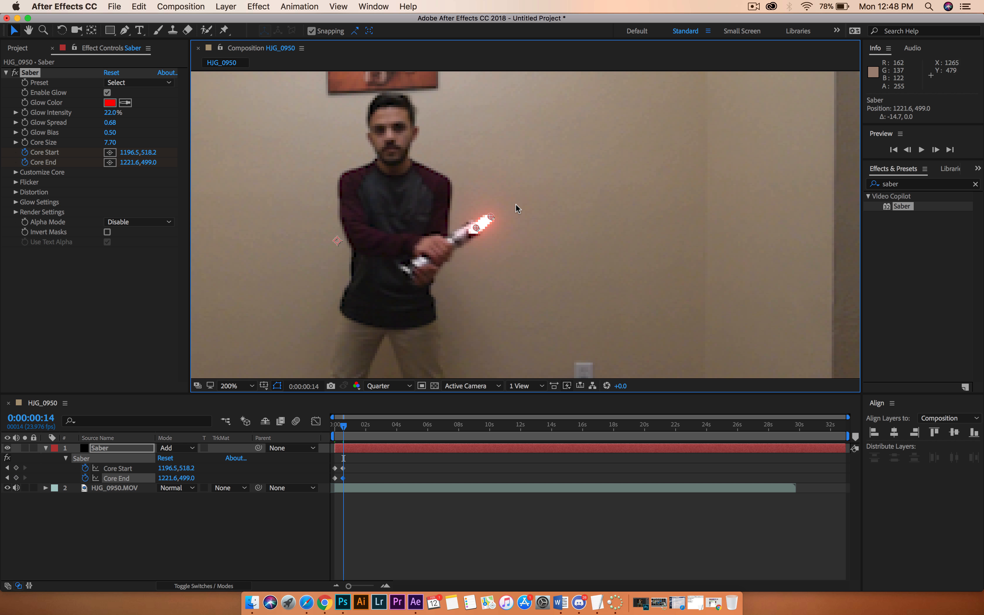
{"action": "key", "text": "Page_Down"}
{"action": "left_click_drag", "start_coordinate": [471, 227], "coordinate": [414, 263]}
{"action": "key", "text": "Page_Down"}
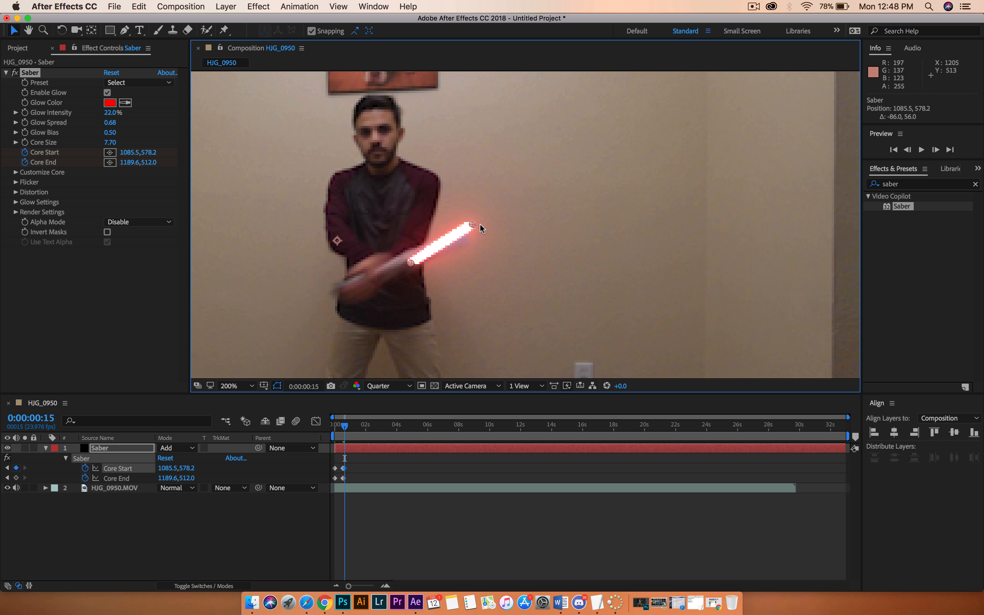
{"action": "left_click_drag", "start_coordinate": [473, 225], "coordinate": [464, 240]}
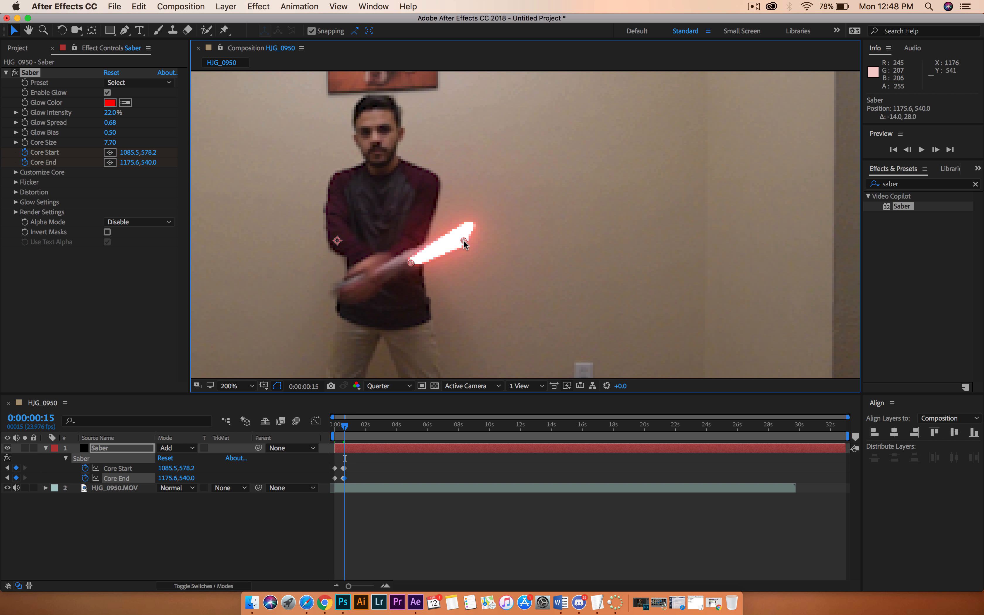
At 0:00:00:16, swing the blade downward by placing Core Start at 927.5, 661.2 and Core End at 956.6, 823.0
{"action": "key", "text": "Page_Down"}
{"action": "left_click_drag", "start_coordinate": [423, 281], "coordinate": [443, 198]}
{"action": "key", "text": "v"}
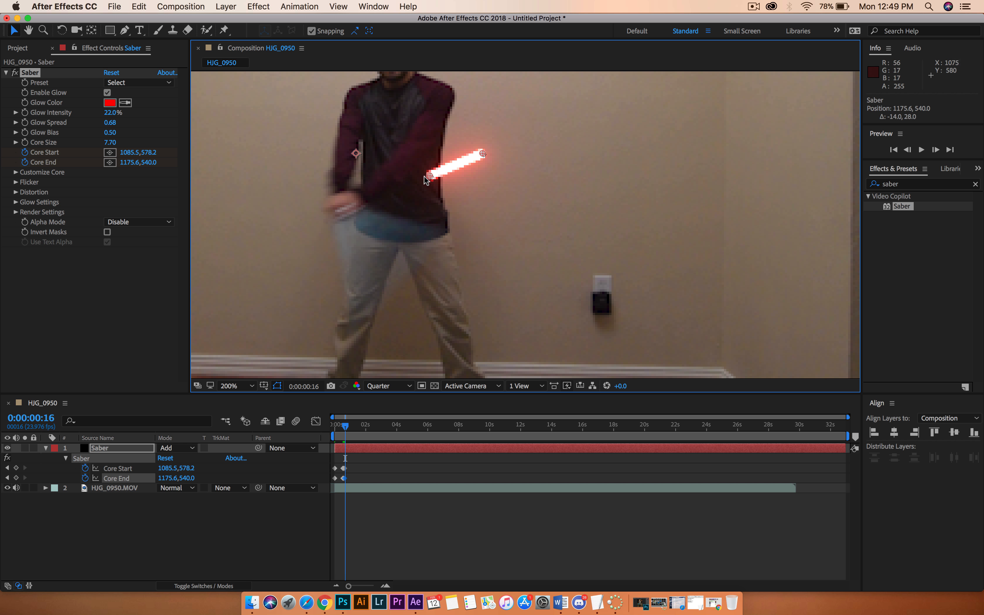
{"action": "left_click_drag", "start_coordinate": [430, 179], "coordinate": [334, 223]}
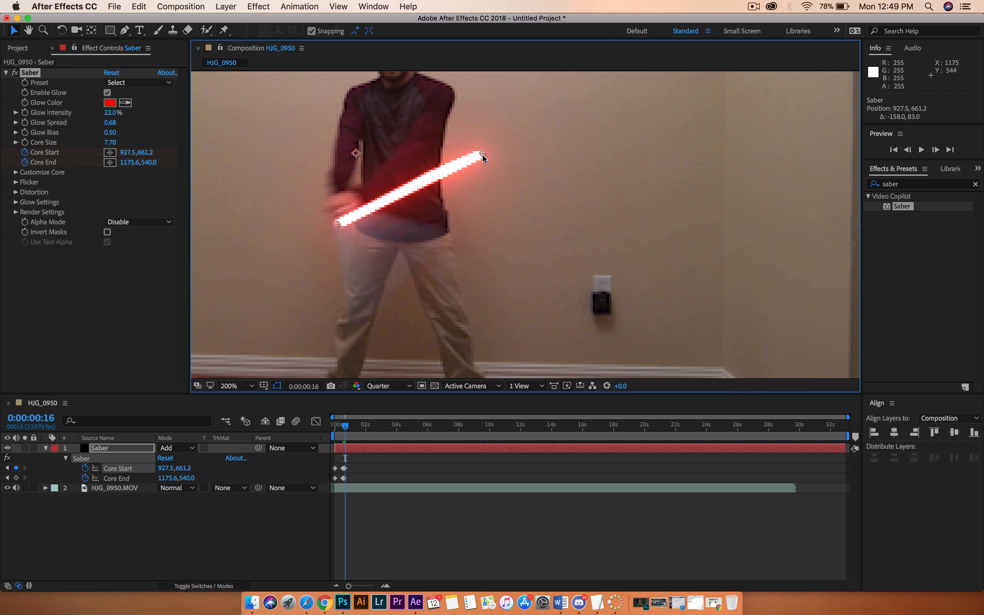
{"action": "left_click_drag", "start_coordinate": [482, 153], "coordinate": [354, 319]}
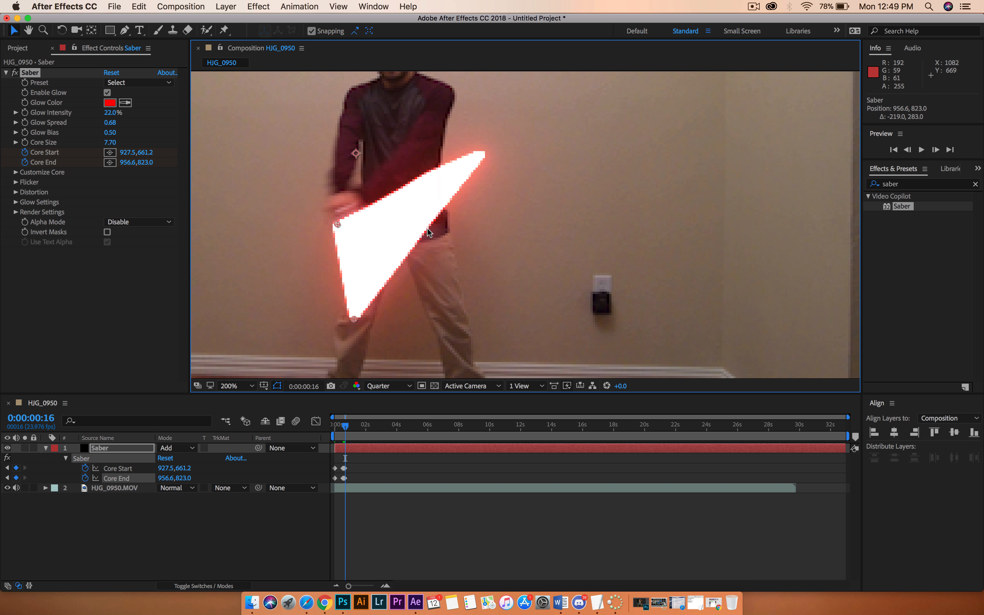
At 0:00:00:17, align the blade with the blurred prop, placing Core Start at 828.5, 684.2 and Core End at 533.6, 945.0
{"action": "key", "text": "Page_Down"}
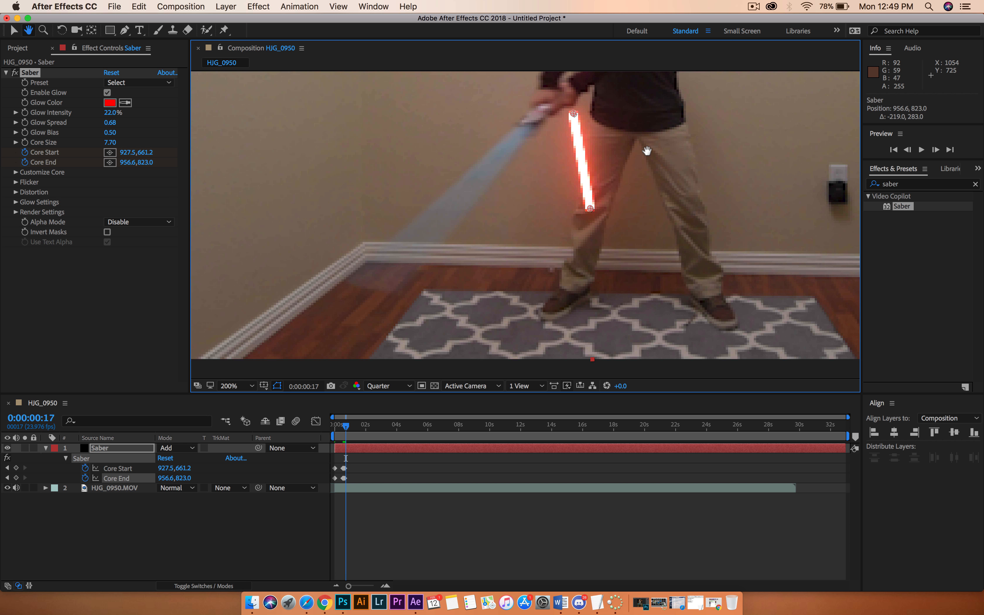
{"action": "left_click_drag", "start_coordinate": [573, 115], "coordinate": [518, 132]}
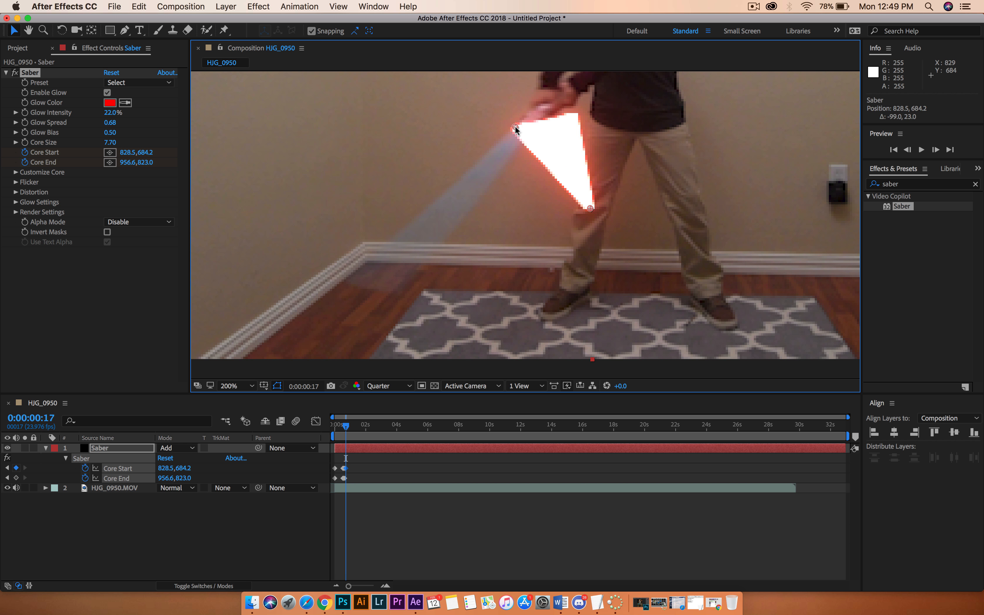
{"action": "left_click_drag", "start_coordinate": [588, 207], "coordinate": [340, 278]}
At 0:00:00:18, place Core Start at 792.5, 684.2 and Core End at 452.6, 875.0 along the prop blade
{"action": "key", "text": "Page_Down"}
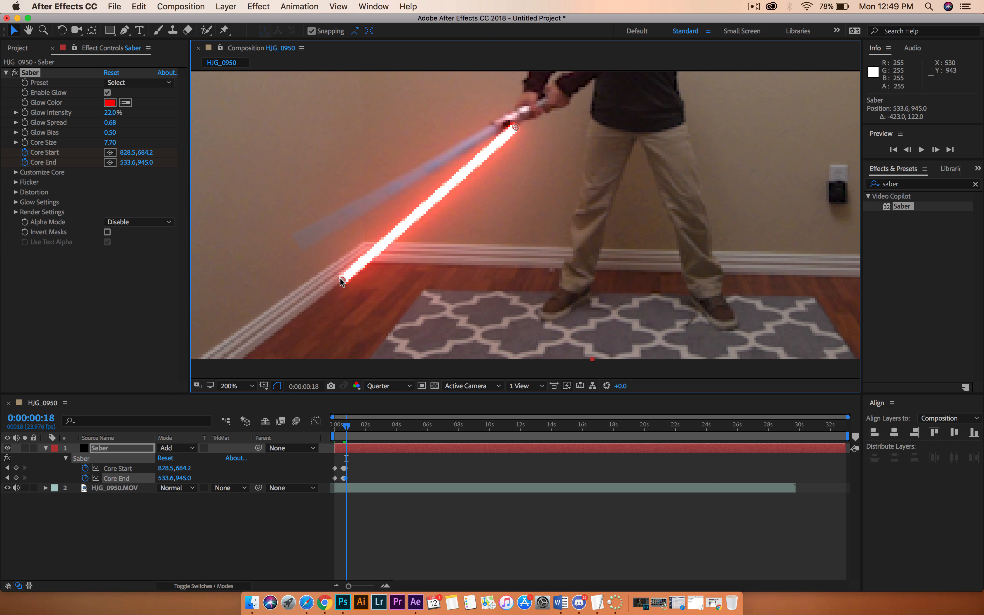
{"action": "key", "text": "space"}
{"action": "left_click_drag", "start_coordinate": [423, 238], "coordinate": [492, 316]}
{"action": "left_click_drag", "start_coordinate": [583, 204], "coordinate": [563, 204]}
{"action": "left_click_drag", "start_coordinate": [411, 357], "coordinate": [363, 315]}
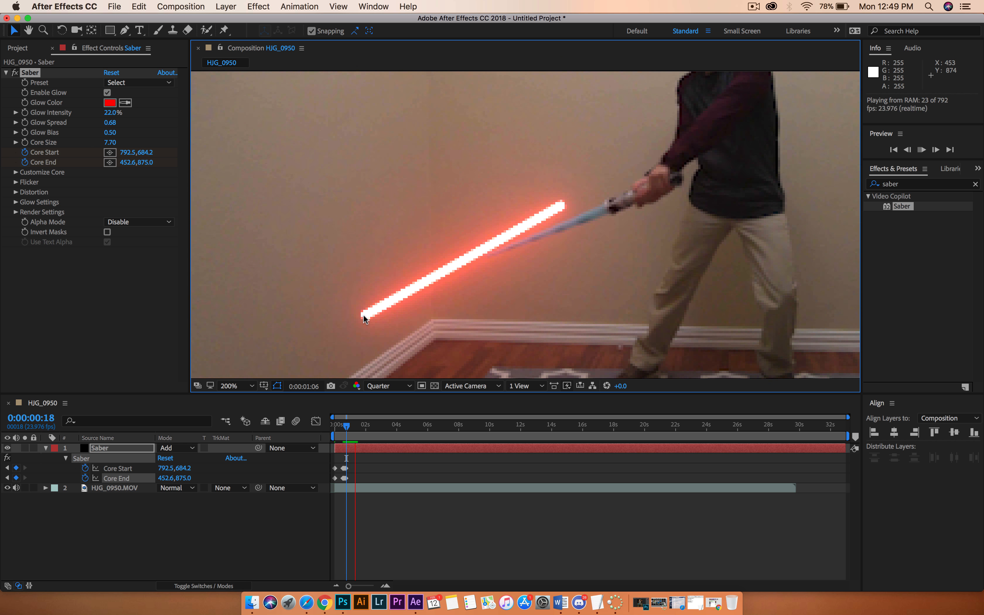
Keyframe both blade ends frame by frame up to 0:00:01:01, finishing with Core Start at 787.5, 690.2 and Core End at 537.6, 761.0
{"action": "key", "text": "space"}
{"action": "left_click_drag", "start_coordinate": [367, 430], "coordinate": [347, 427]}
{"action": "left_click_drag", "start_coordinate": [549, 202], "coordinate": [550, 204]}
{"action": "key", "text": "Page_Down"}
{"action": "left_click_drag", "start_coordinate": [354, 281], "coordinate": [377, 255]}
{"action": "key", "text": "Page_Down"}
{"action": "left_click_drag", "start_coordinate": [550, 204], "coordinate": [551, 203]}
{"action": "key", "text": "Page_Down"}
{"action": "left_click_drag", "start_coordinate": [377, 255], "coordinate": [387, 251]}
{"action": "key", "text": "Page_Down"}
{"action": "left_click_drag", "start_coordinate": [552, 204], "coordinate": [560, 205]}
{"action": "left_click_drag", "start_coordinate": [387, 251], "coordinate": [413, 250]}
{"action": "key", "text": "Page_Down"}
{"action": "left_click_drag", "start_coordinate": [561, 206], "coordinate": [561, 209]}
Move Core Start to 787.5, 696.2 at 0:00:01:02, then at 0:00:01:03 place it at 799.5, 693.2 and Core End at 554.6, 764.0
{"action": "key", "text": "Page_Down"}
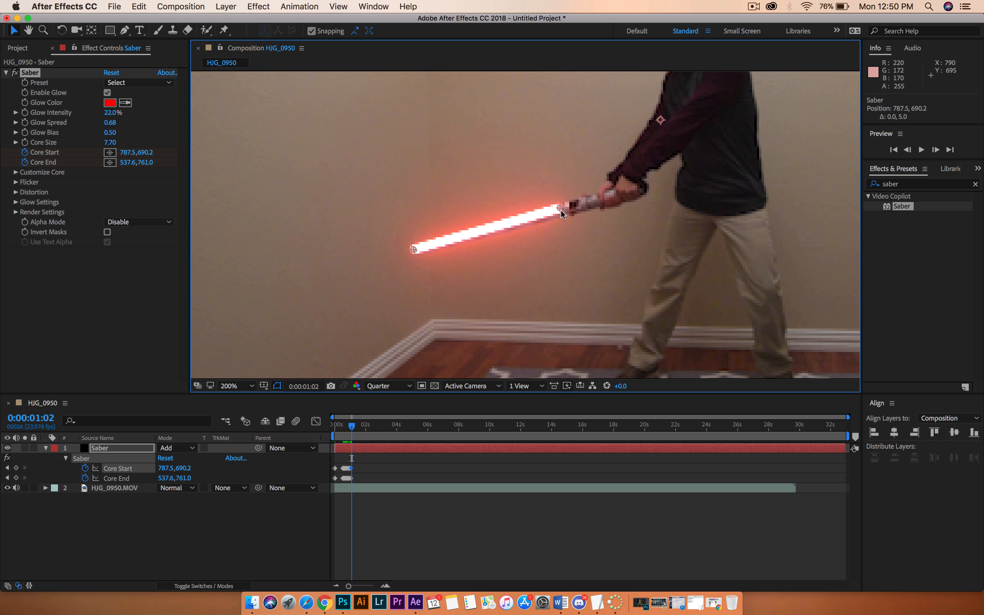
{"action": "left_click_drag", "start_coordinate": [561, 209], "coordinate": [561, 213]}
{"action": "key", "text": "Page_Down"}
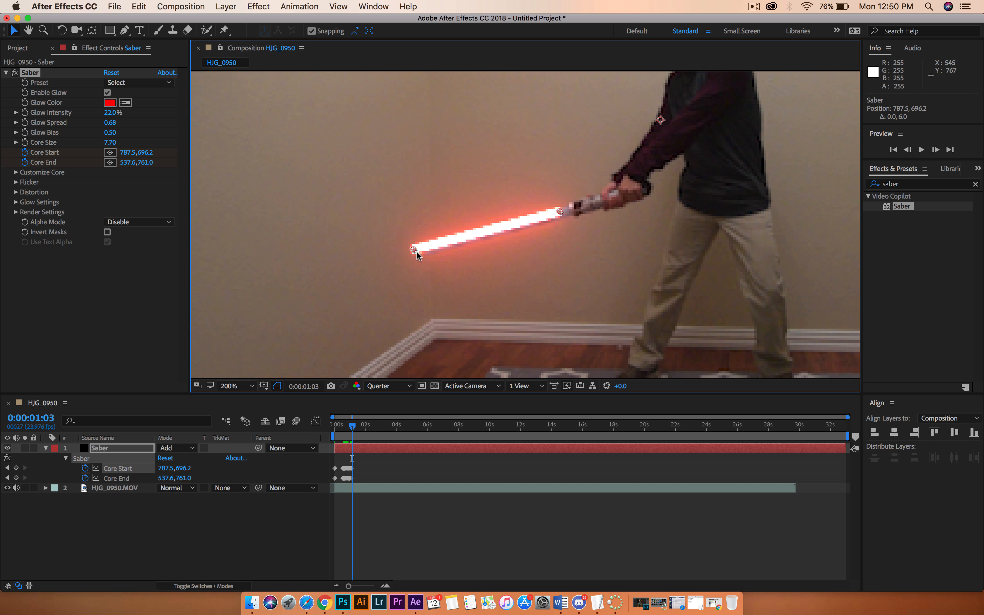
{"action": "left_click_drag", "start_coordinate": [417, 251], "coordinate": [426, 251]}
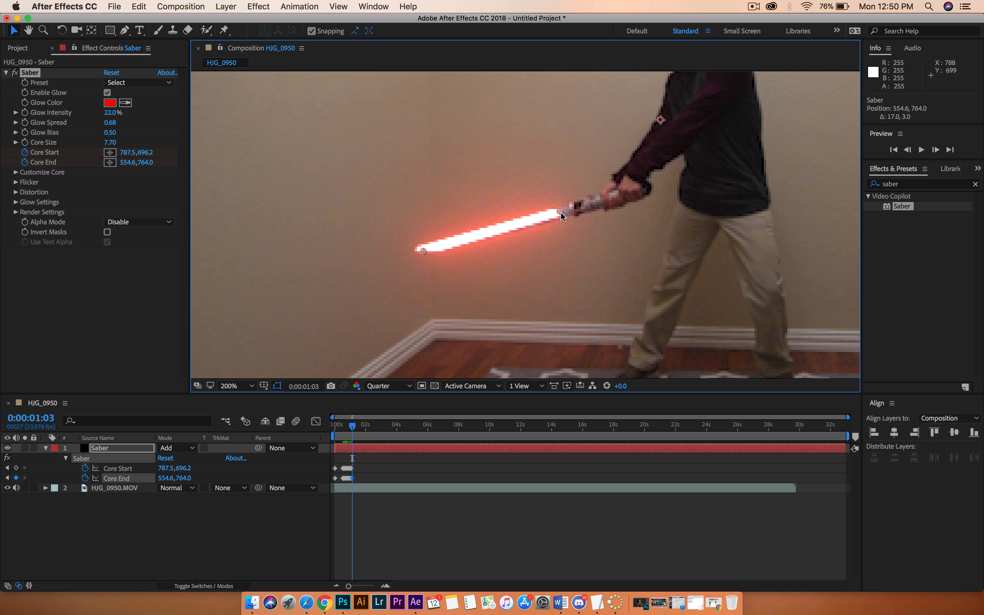
{"action": "left_click_drag", "start_coordinate": [560, 211], "coordinate": [567, 210]}
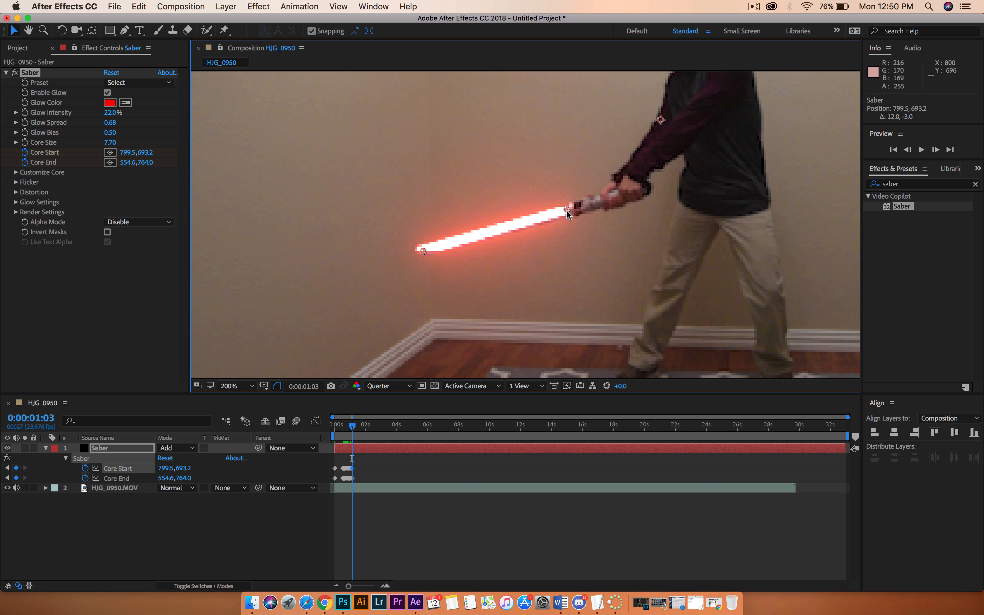
Check the motion ten frames ahead, return, and at 0:00:01:04 move Core Start to 812.5, 694.2 on the hilt
{"action": "key", "text": "shift+Page_Down"}
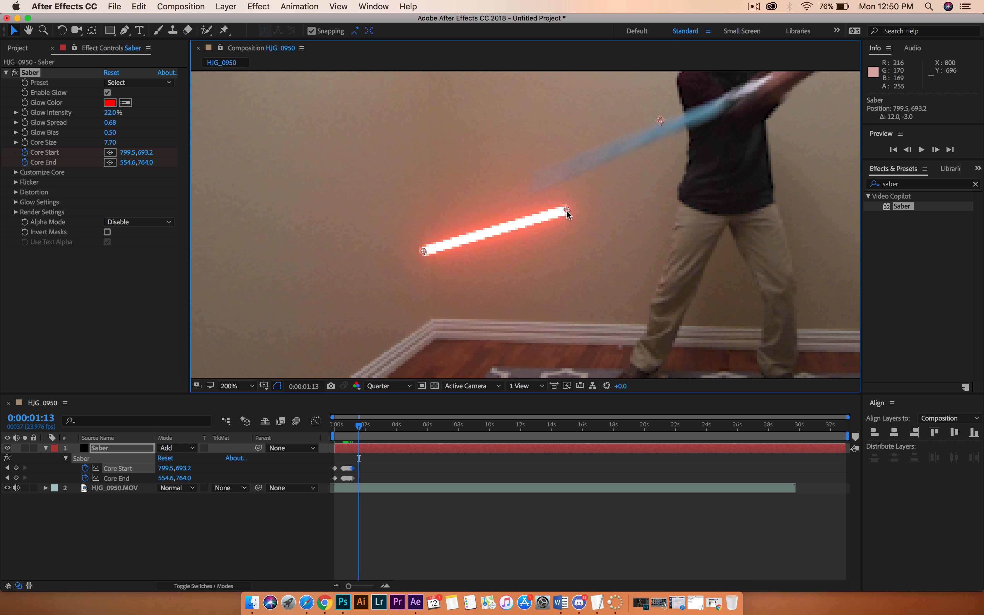
{"action": "key", "text": "shift+Page_Up"}
{"action": "key", "text": "shift+Page_Down"}
{"action": "key", "text": "shift+Page_Up"}
{"action": "key", "text": "Page_Down"}
{"action": "left_click_drag", "start_coordinate": [566, 210], "coordinate": [575, 211]}
At 0:00:01:05, place Core Start at 822.5, 699.2 and Core End at 607.6, 771.0
{"action": "key", "text": "Page_Down"}
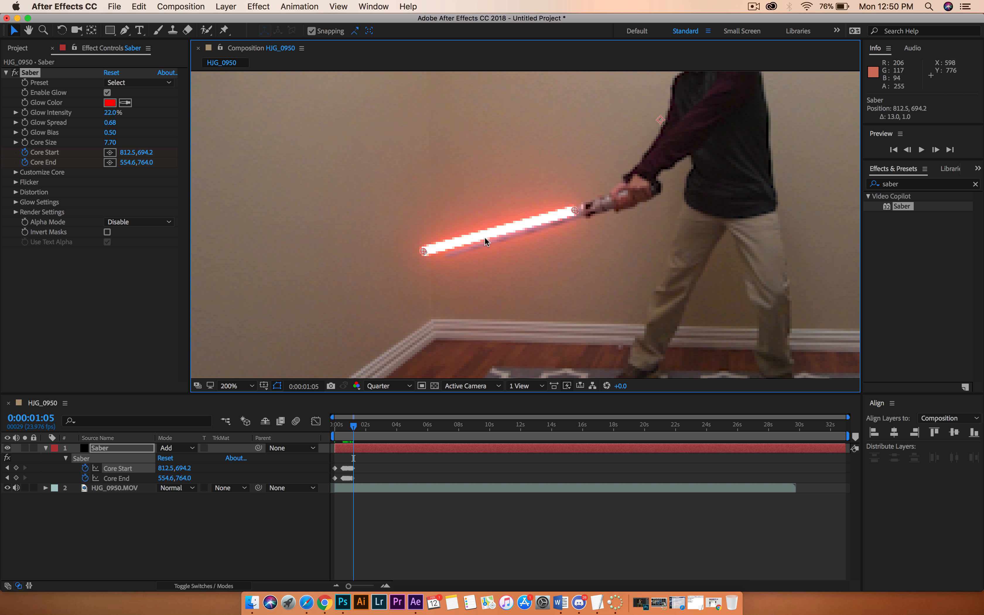
{"action": "left_click_drag", "start_coordinate": [574, 210], "coordinate": [580, 212]}
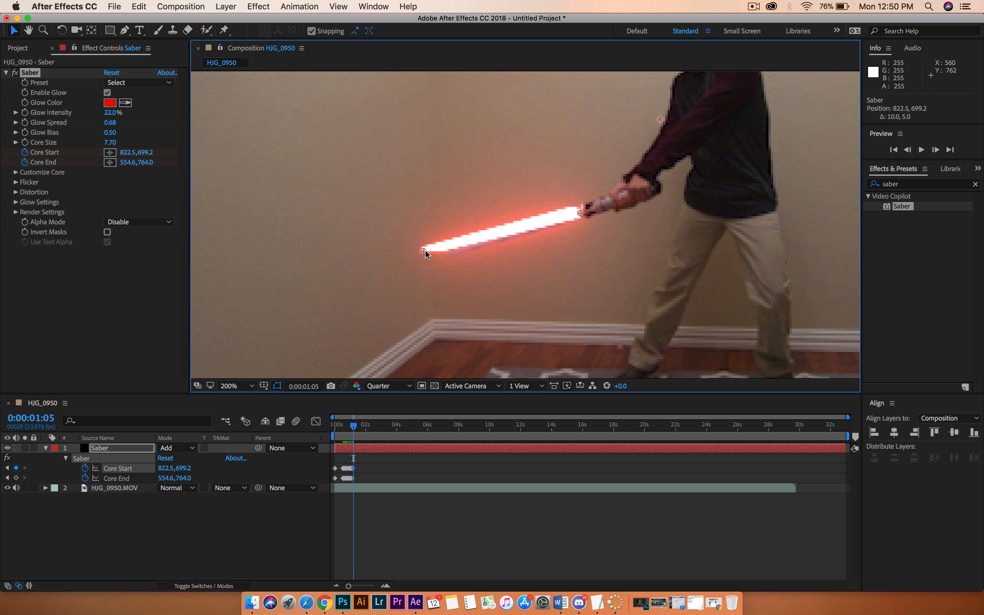
{"action": "left_click_drag", "start_coordinate": [425, 251], "coordinate": [456, 256]}
Follow the hilt through 0:00:01:06 and 0:00:01:07, finishing with Core Start at 845.5, 699.2 and Core End at 620.6, 776.0
{"action": "key", "text": "Page_Down"}
{"action": "left_click_drag", "start_coordinate": [584, 212], "coordinate": [596, 212]}
{"action": "key", "text": "Page_Down"}
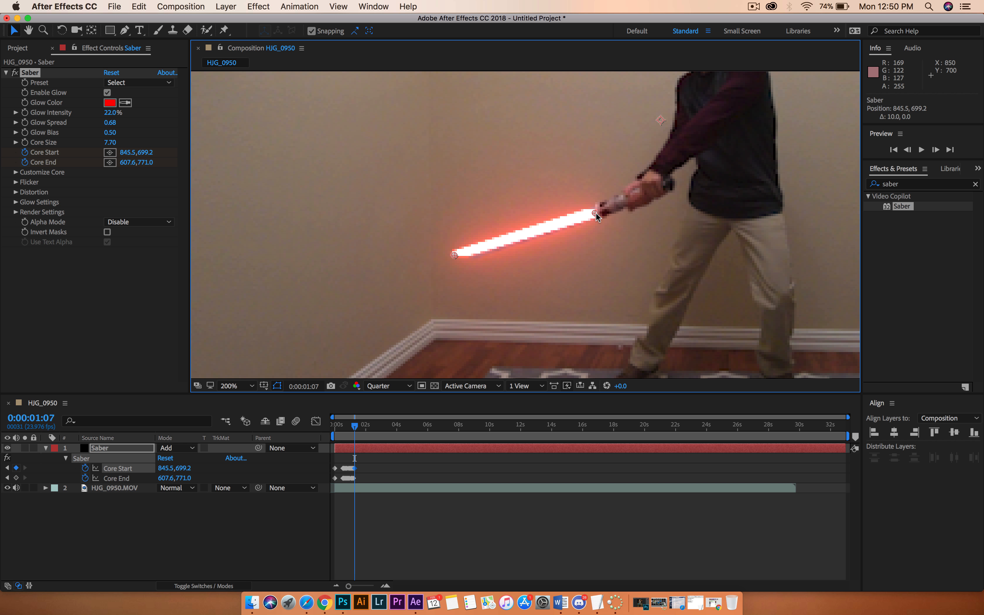
{"action": "left_click_drag", "start_coordinate": [456, 253], "coordinate": [463, 255]}
At 0:00:01:08, place Core Start at 863.5, 691.2 and Core End at 639.6, 784.0
{"action": "key", "text": "Page_Down"}
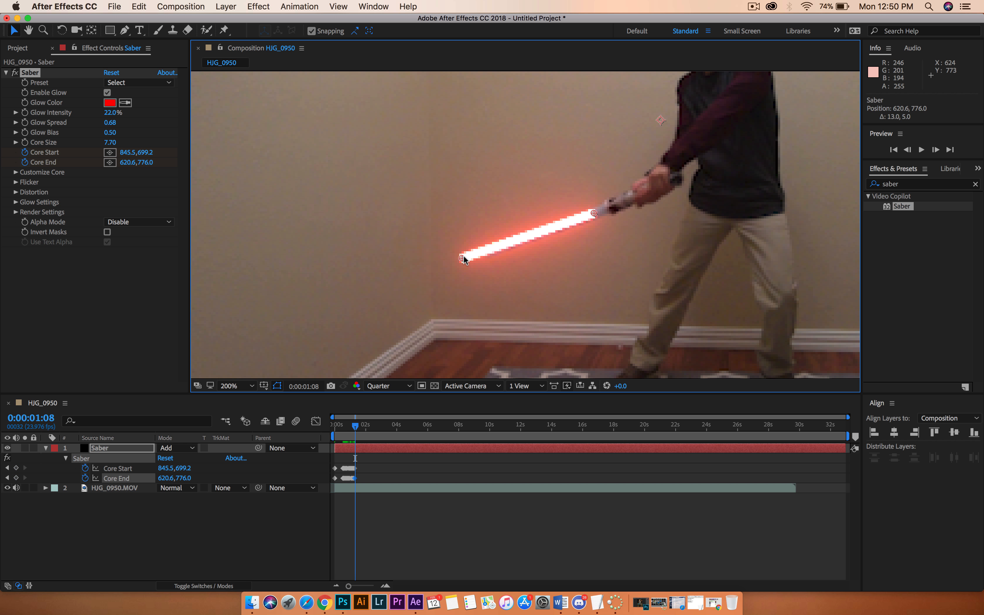
{"action": "left_click_drag", "start_coordinate": [594, 212], "coordinate": [604, 207]}
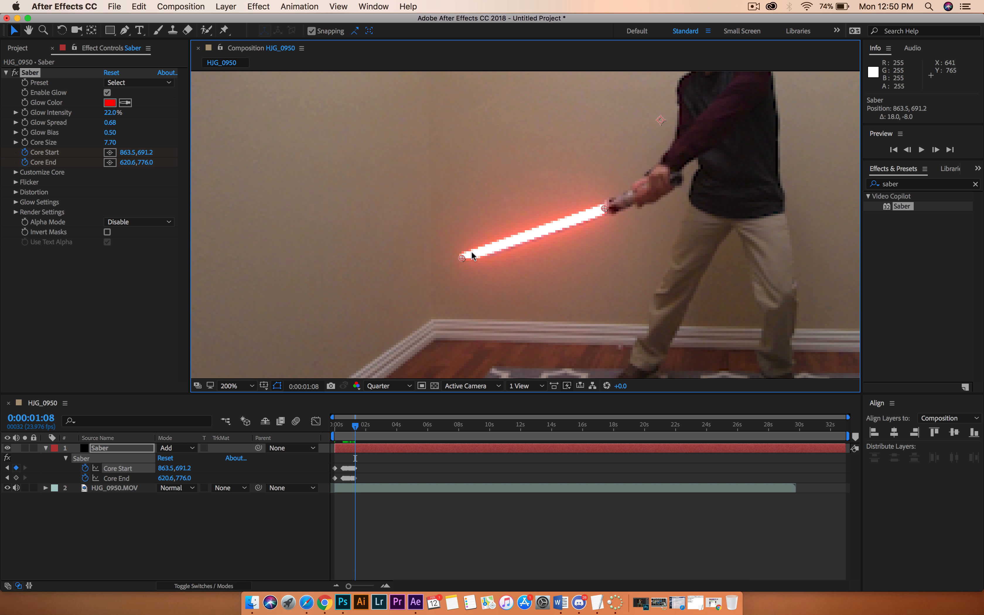
{"action": "left_click_drag", "start_coordinate": [465, 256], "coordinate": [474, 261]}
At 0:00:01:09, place Core Start at 881.5, 681.2 and Core End at 666.6, 778.0
{"action": "key", "text": "Page_Down"}
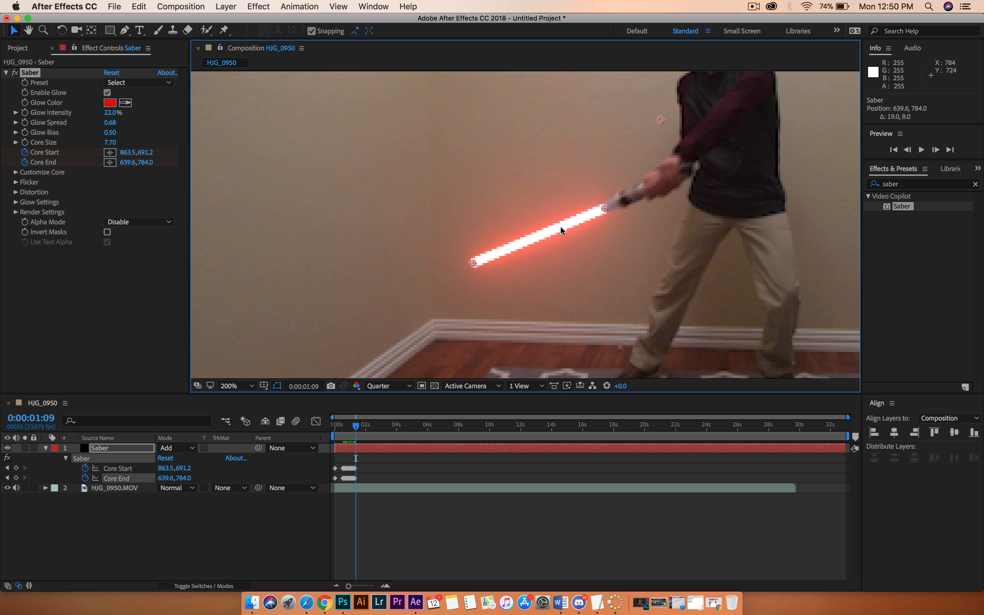
{"action": "left_click_drag", "start_coordinate": [602, 212], "coordinate": [615, 201]}
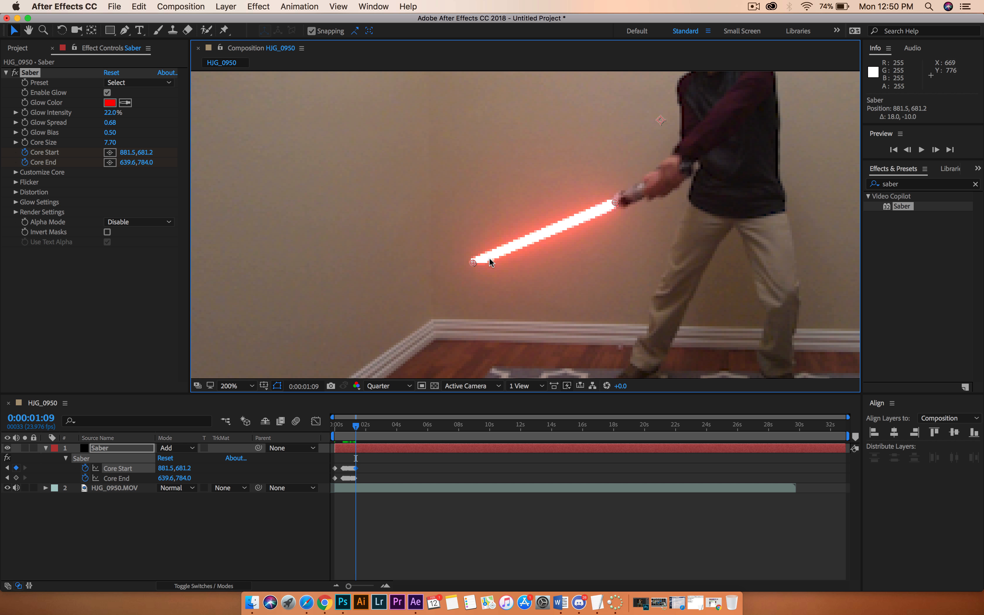
{"action": "left_click_drag", "start_coordinate": [482, 260], "coordinate": [527, 241]}
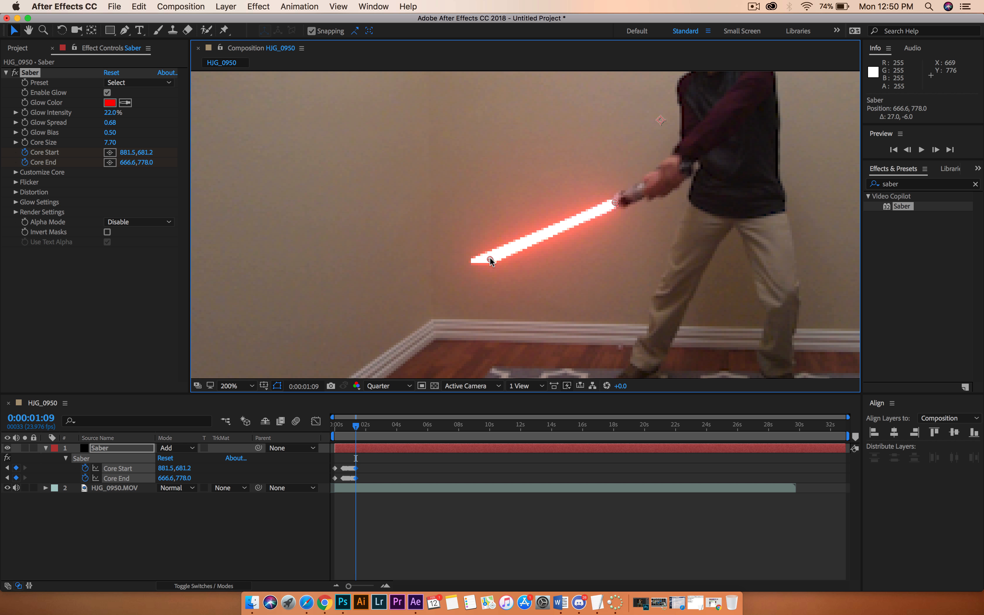
Keep moving Core Start and Core End to follow the prop frame by frame, from 0:00:01:10 to beyond 0:00:05:02
{"action": "key", "text": "Page_Down"}
{"action": "left_click_drag", "start_coordinate": [617, 202], "coordinate": [649, 171]}
{"action": "key", "text": "Page_Down"}
{"action": "left_click_drag", "start_coordinate": [488, 259], "coordinate": [538, 222]}
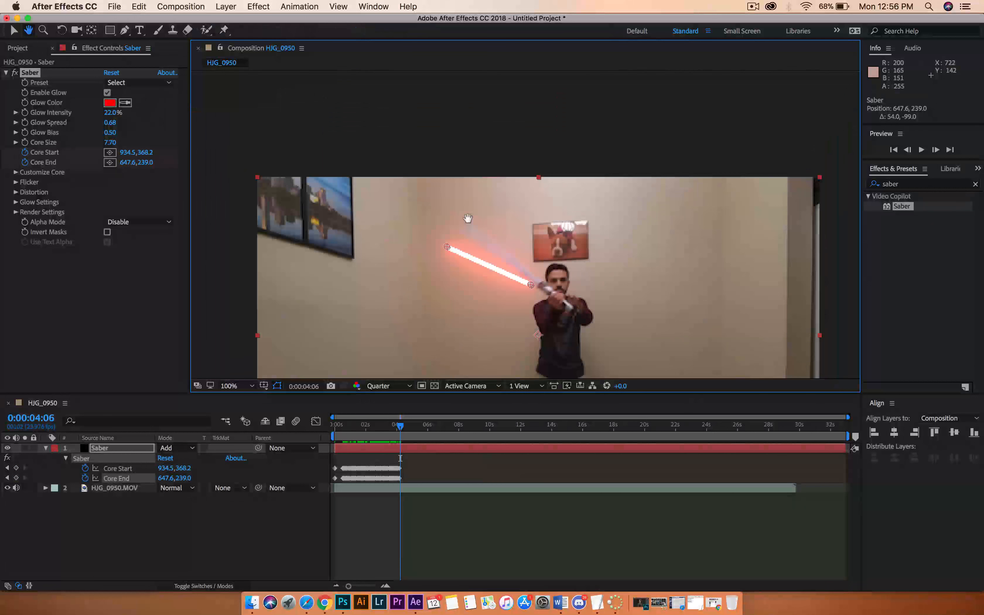
{"action": "left_click_drag", "start_coordinate": [468, 220], "coordinate": [716, 302]}
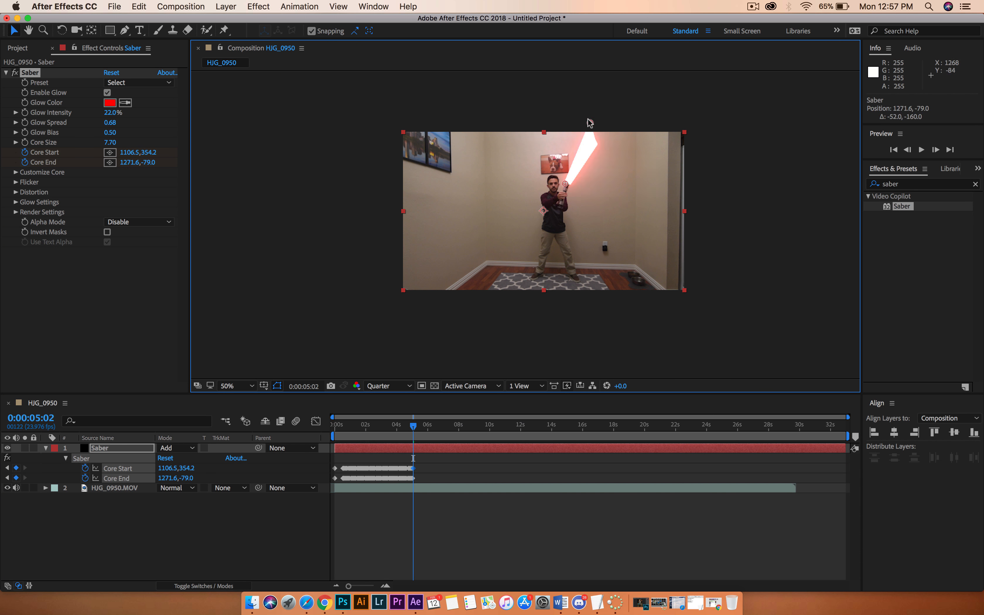
{"action": "left_click_drag", "start_coordinate": [512, 152], "coordinate": [503, 167]}
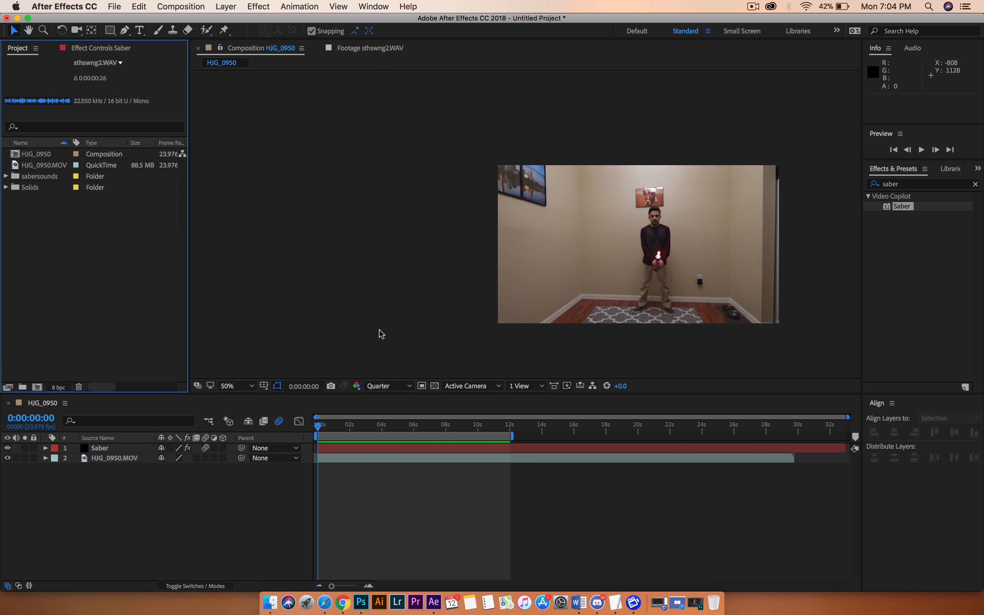
Return to 0:00:00:00 and display the Saber layer's effect controls
{"action": "left_click_drag", "start_coordinate": [319, 429], "coordinate": [292, 423]}
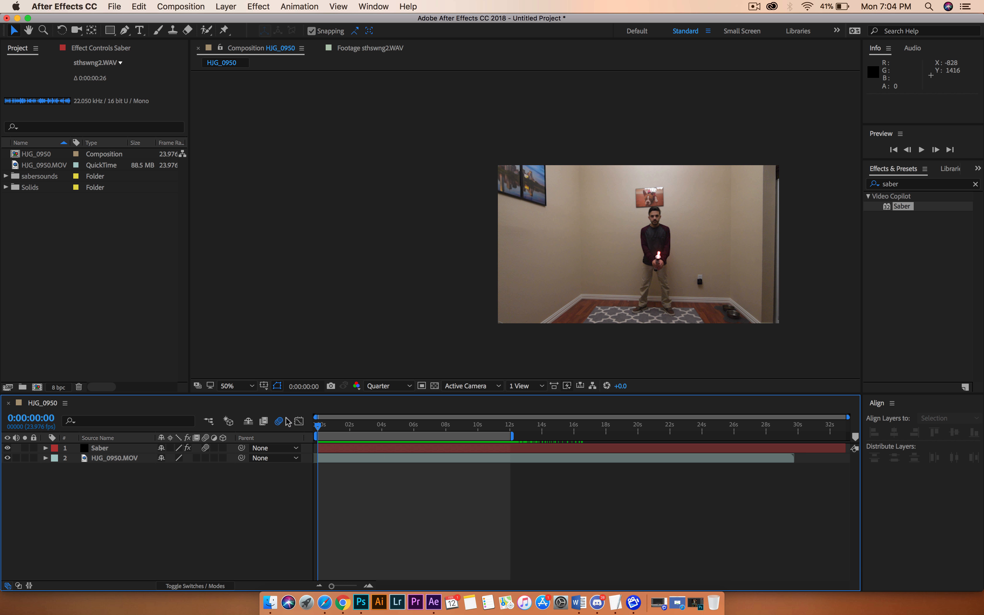
{"action": "left_click", "coordinate": [96, 49]}
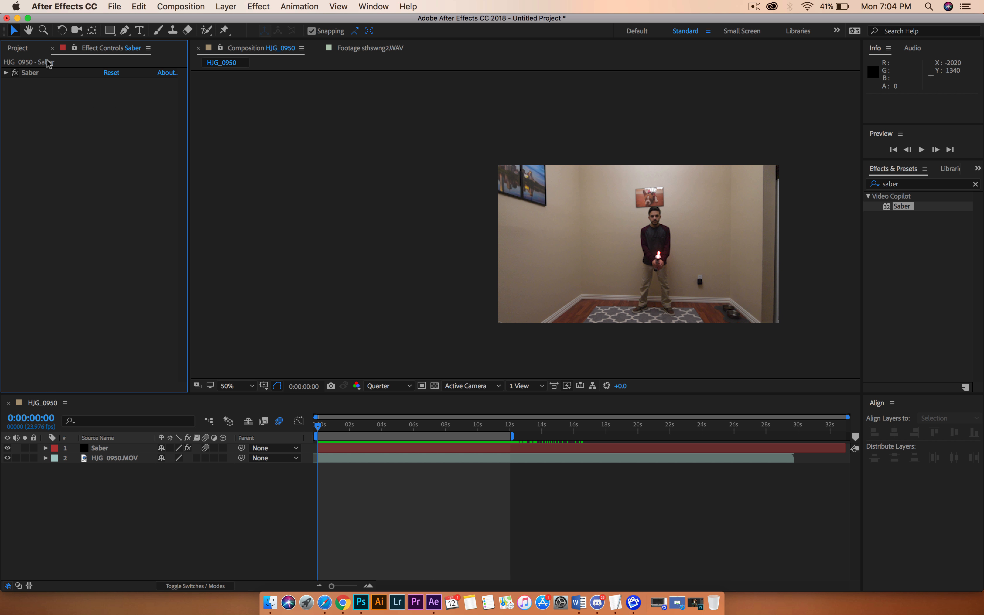
Try the Energy preset on the Saber effect and preview the blade at 0:00:04:21
{"action": "left_click", "coordinate": [5, 73]}
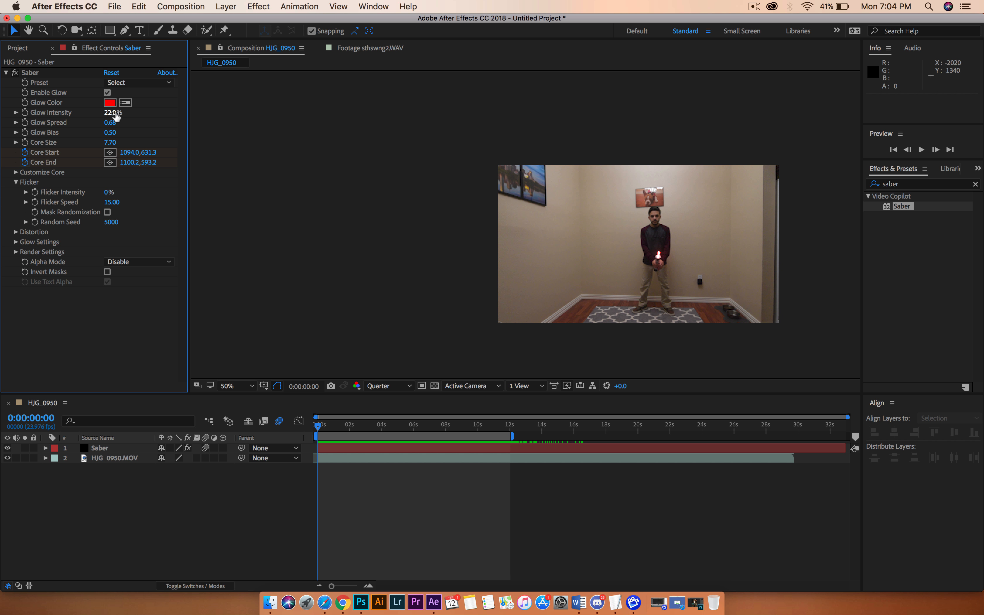
{"action": "left_click", "coordinate": [145, 83]}
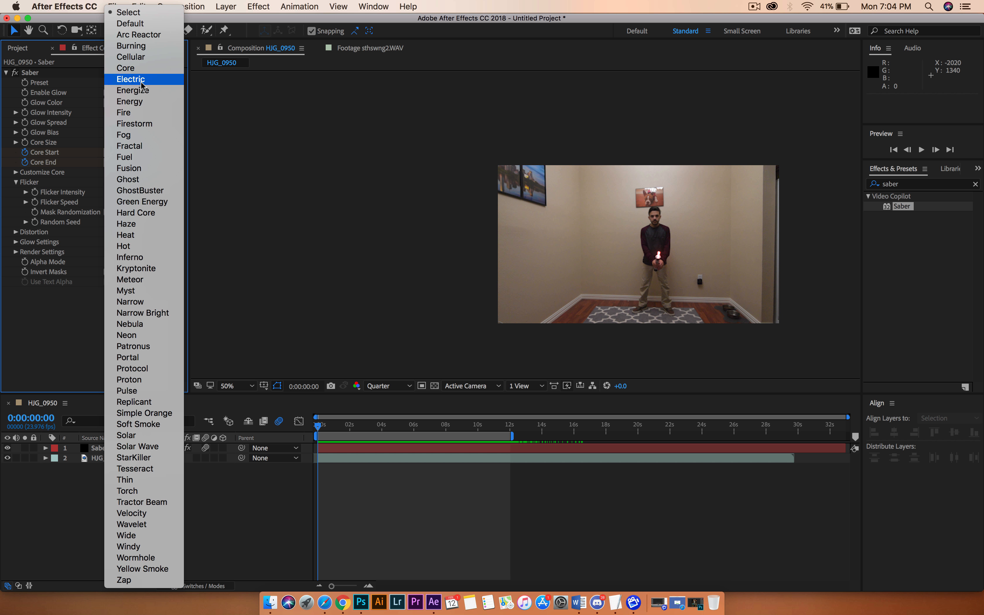
{"action": "left_click", "coordinate": [130, 102]}
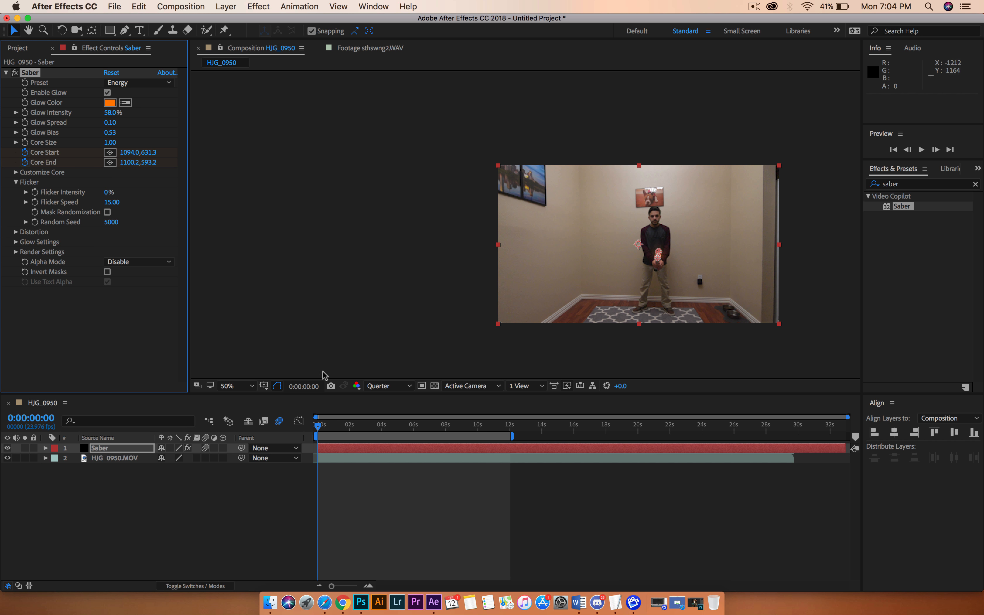
{"action": "left_click_drag", "start_coordinate": [341, 425], "coordinate": [397, 424]}
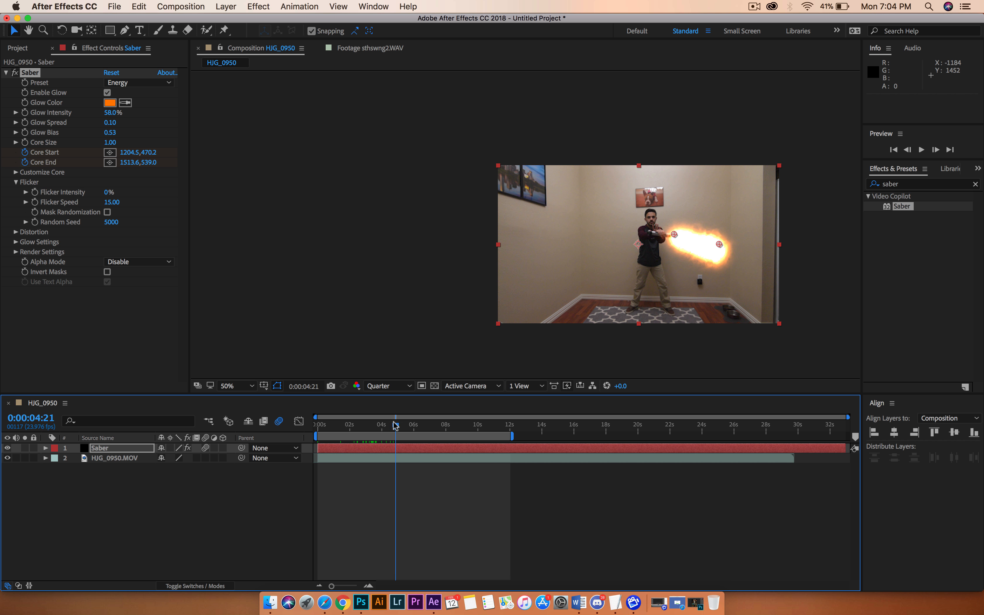
{"action": "key", "text": "super+z"}
{"action": "key", "text": "Home"}
At 0:00:05:10, set the Start Size of the Saber core to 73% and check the blade at 0:00:06:11
{"action": "left_click_drag", "start_coordinate": [330, 426], "coordinate": [405, 427]}
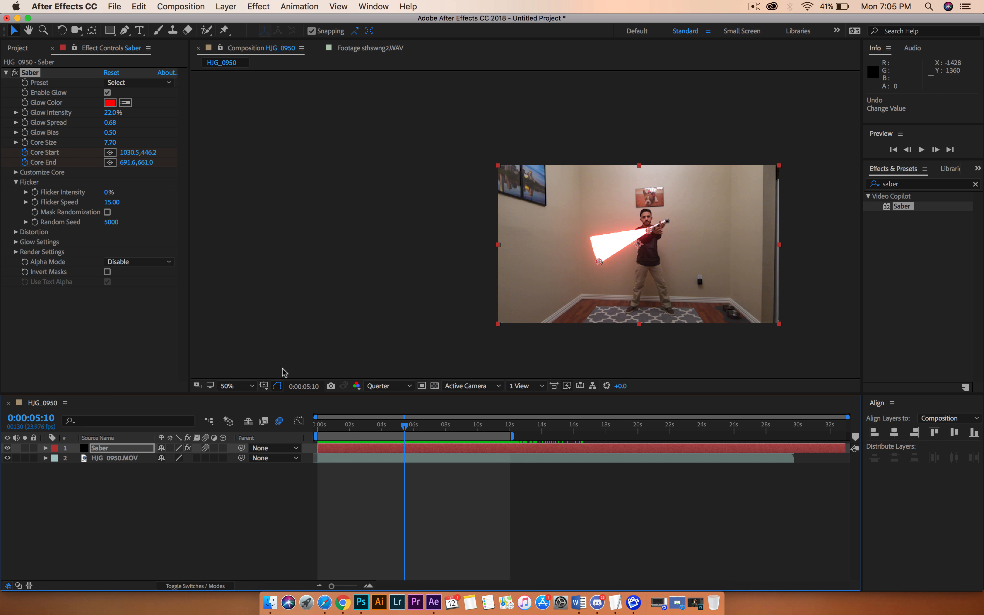
{"action": "left_click", "coordinate": [252, 387]}
{"action": "left_click", "coordinate": [270, 505]}
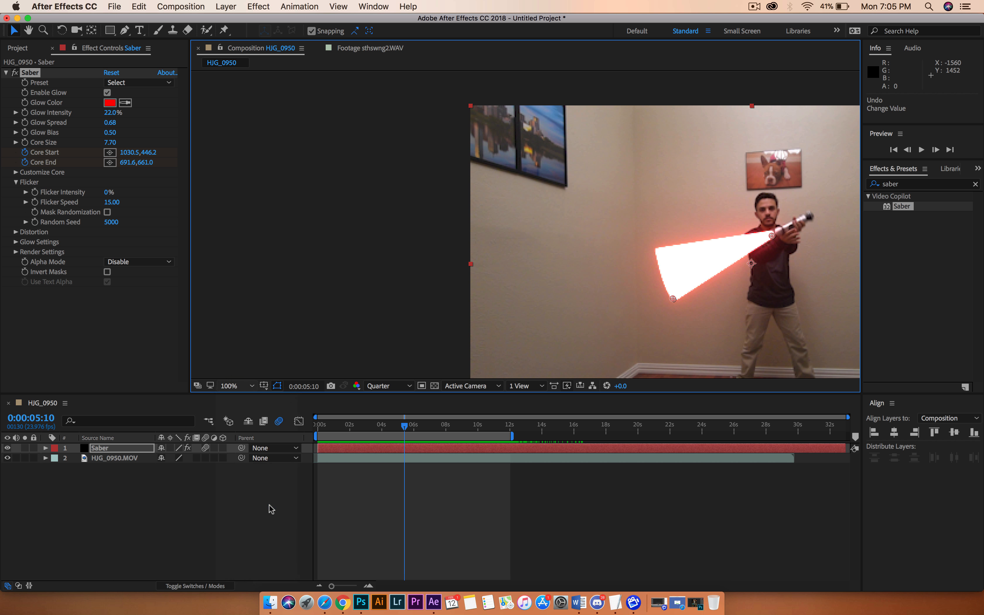
{"action": "key", "text": "h"}
{"action": "left_click_drag", "start_coordinate": [721, 285], "coordinate": [513, 287]}
{"action": "key", "text": "v"}
{"action": "scroll", "coordinate": [509, 222], "scroll_direction": "up", "scroll_amount": 1}
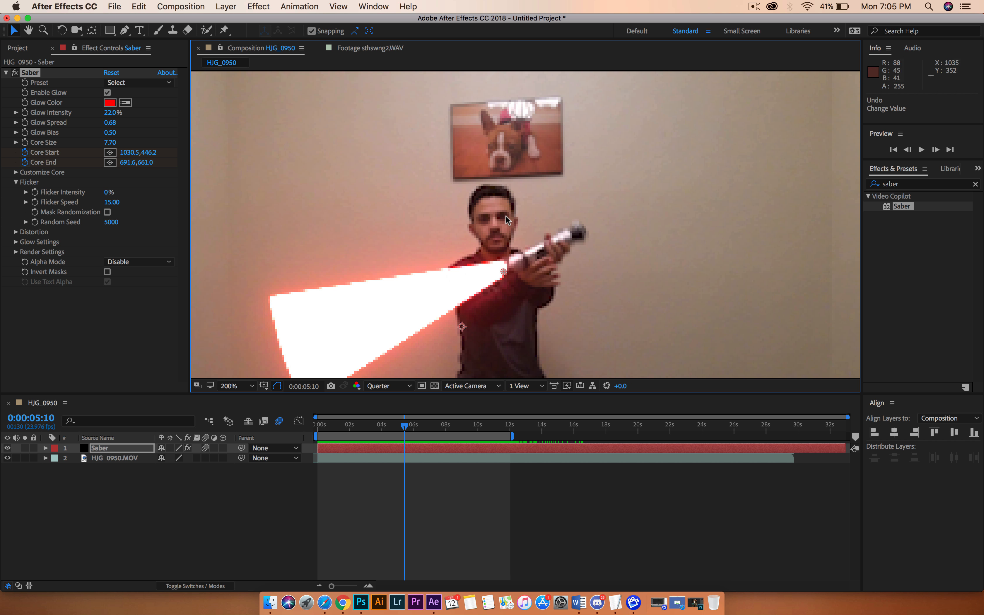
{"action": "left_click", "coordinate": [222, 502]}
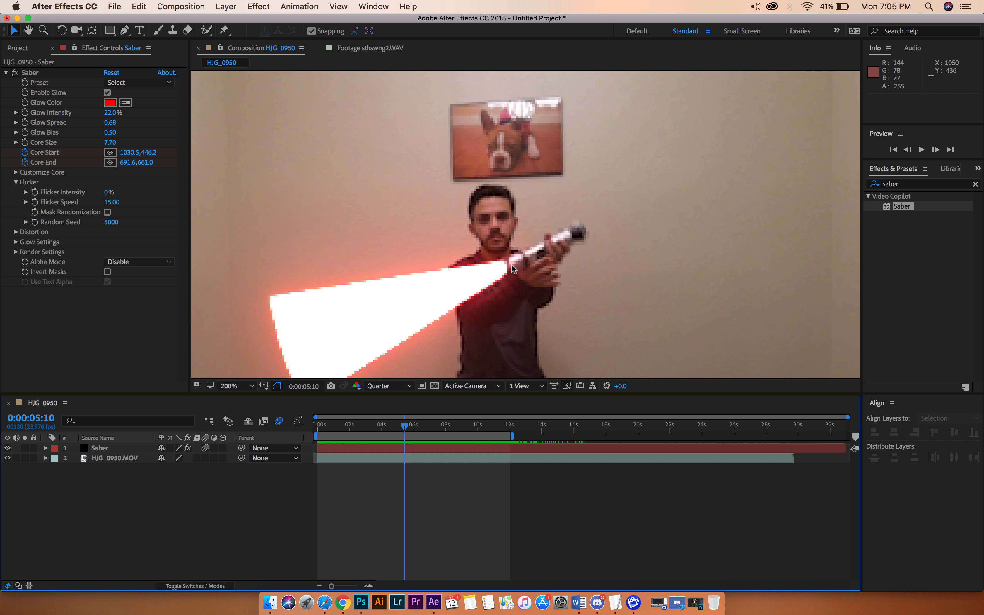
{"action": "left_click", "coordinate": [15, 173]}
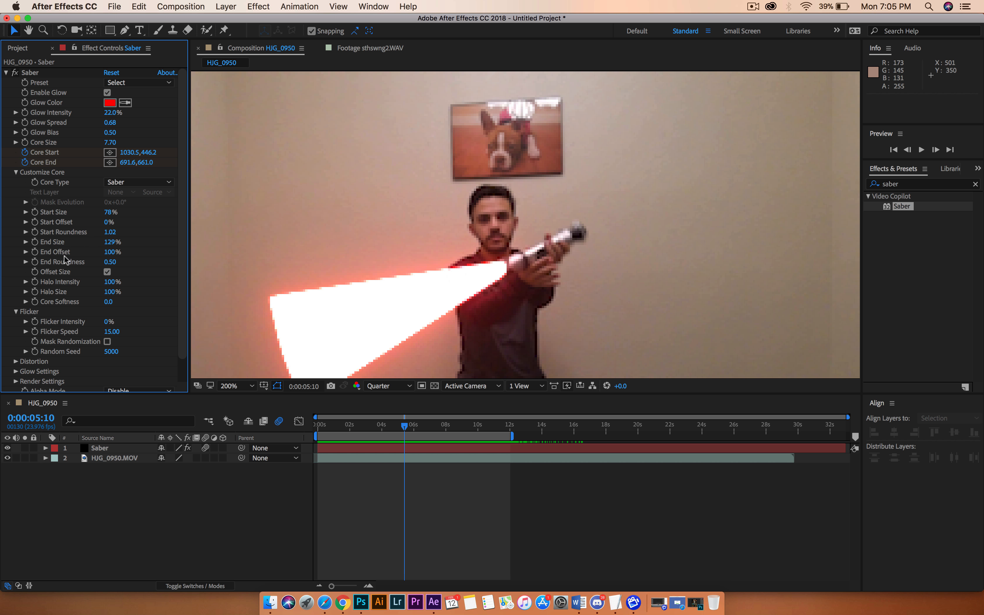
{"action": "mouse_move", "coordinate": [104, 213]}
{"action": "left_mouse_down"}
{"action": "mouse_move", "coordinate": [160, 207]}
{"action": "mouse_move", "coordinate": [73, 212]}
{"action": "mouse_move", "coordinate": [96, 213]}
{"action": "left_mouse_up"}
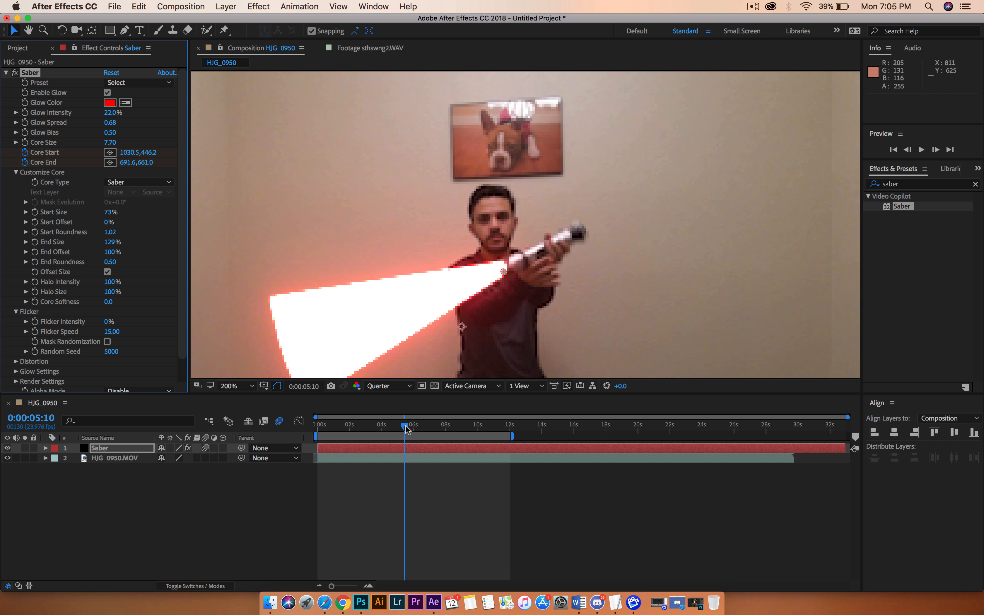
{"action": "mouse_move", "coordinate": [406, 428]}
{"action": "left_mouse_down"}
{"action": "mouse_move", "coordinate": [377, 427]}
{"action": "mouse_move", "coordinate": [423, 420]}
{"action": "left_mouse_up"}
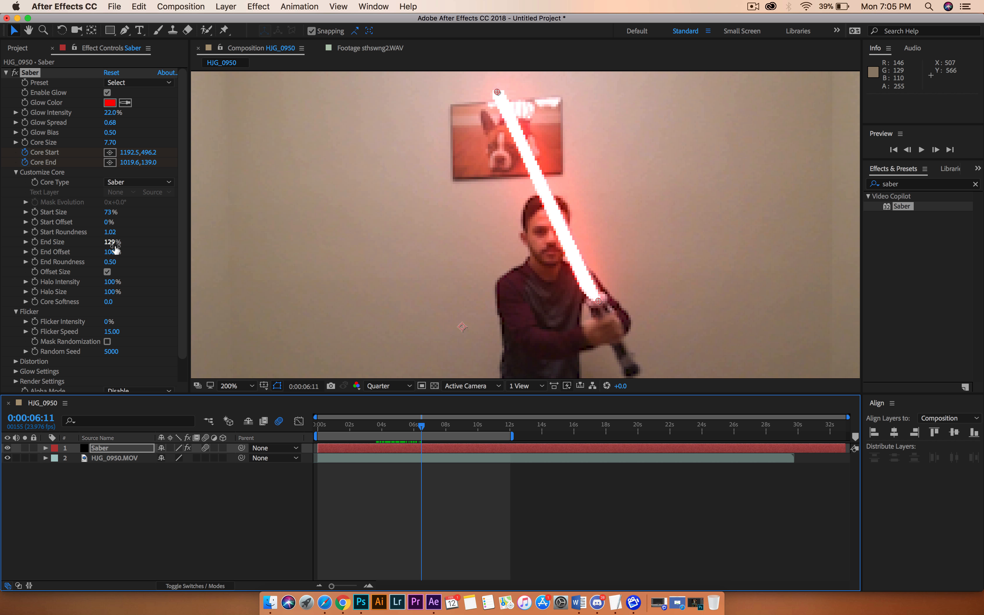
{"action": "left_click", "coordinate": [15, 172]}
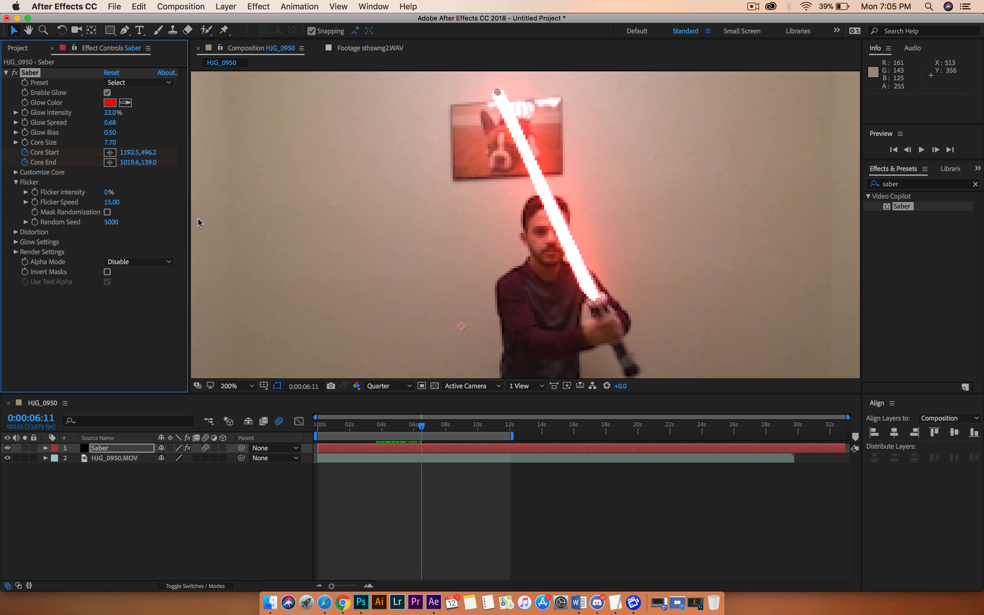
Set the Saber effect's Flicker Intensity to 32% and play the animation from near the start
{"action": "left_click_drag", "start_coordinate": [113, 192], "coordinate": [125, 194]}
{"action": "left_click", "coordinate": [374, 432]}
{"action": "left_click_drag", "start_coordinate": [354, 432], "coordinate": [320, 431]}
{"action": "key", "text": "space"}
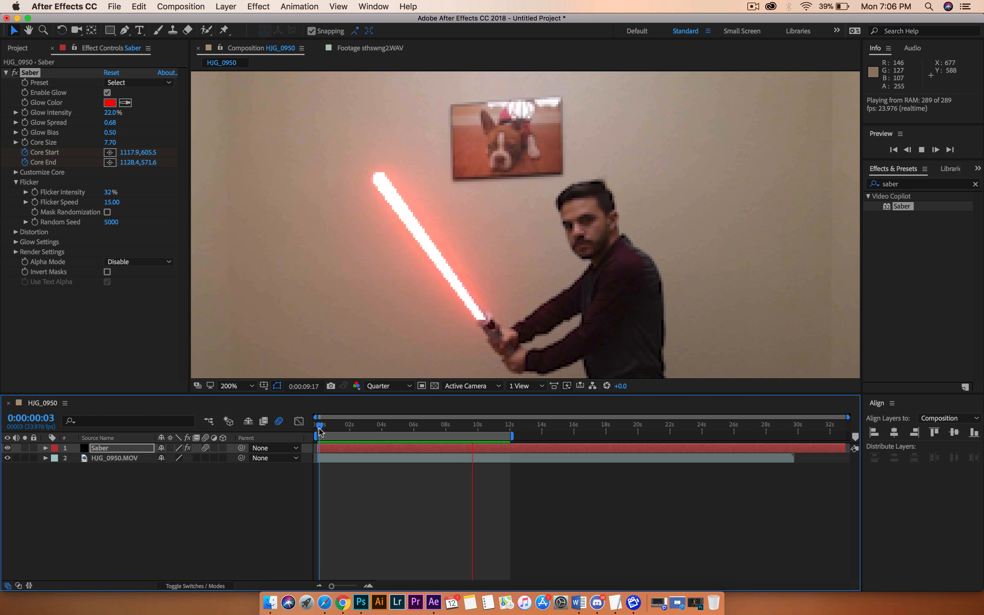
{"action": "key", "text": "space"}
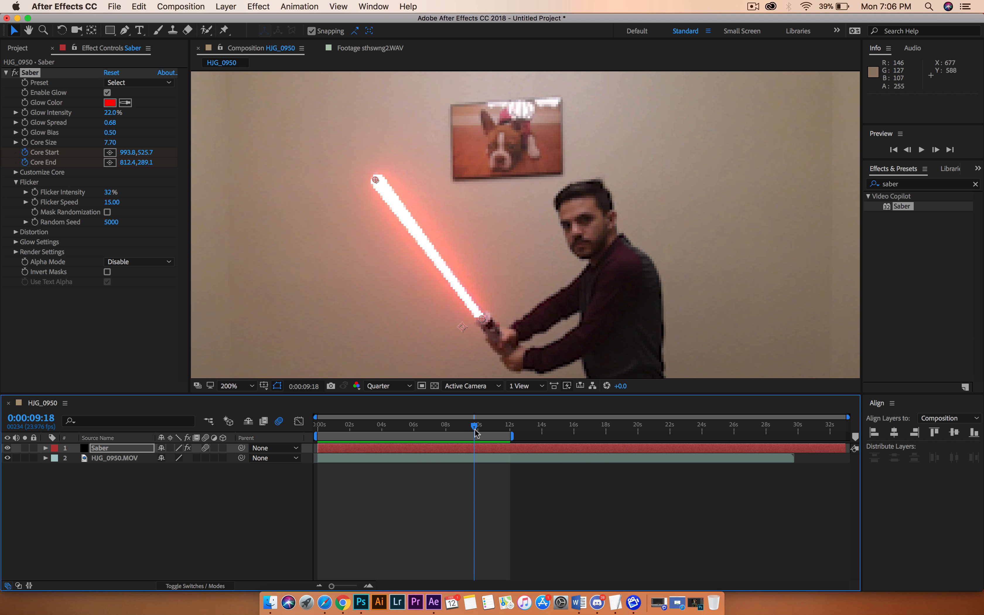
Set the Flicker Intensity to 86% and play the blade animation from 0:00:02:09
{"action": "mouse_move", "coordinate": [476, 433]}
{"action": "left_mouse_down"}
{"action": "mouse_move", "coordinate": [448, 432]}
{"action": "mouse_move", "coordinate": [492, 428]}
{"action": "mouse_move", "coordinate": [463, 428]}
{"action": "left_mouse_up"}
{"action": "left_click_drag", "start_coordinate": [108, 194], "coordinate": [138, 194]}
{"action": "left_click", "coordinate": [356, 425]}
{"action": "key", "text": "space"}
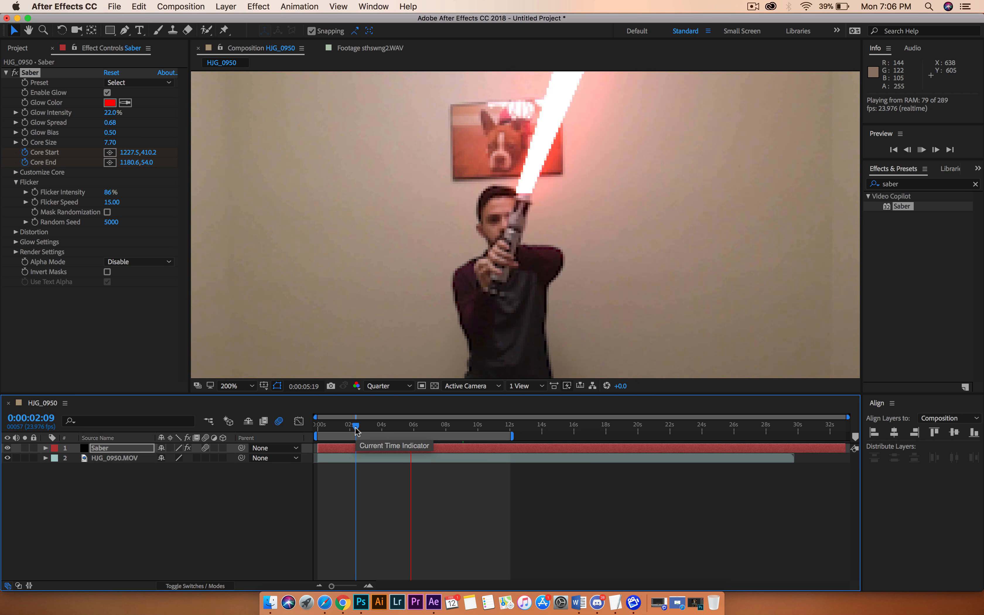
{"action": "key", "text": "space"}
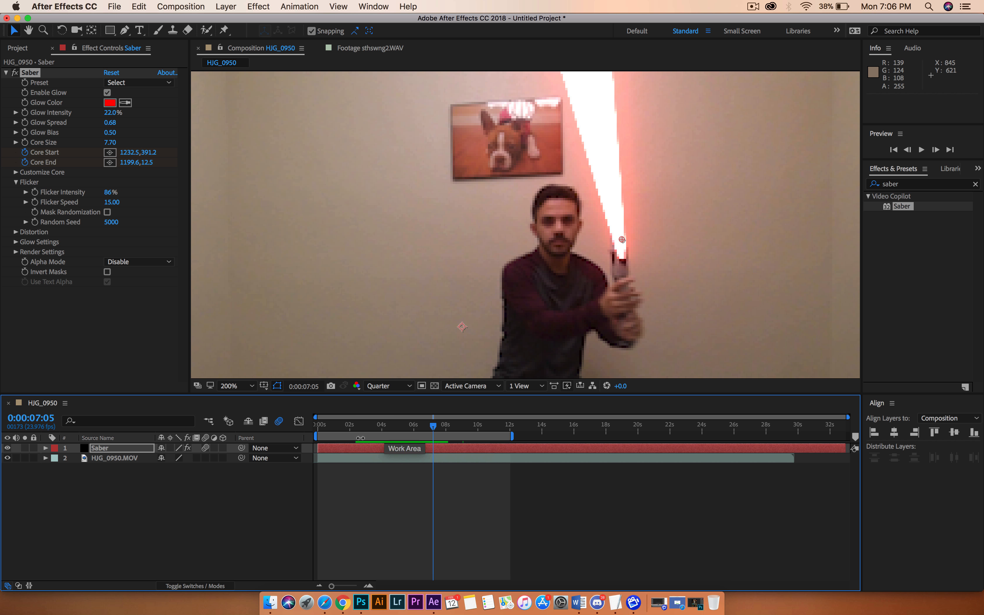
{"action": "left_click_drag", "start_coordinate": [364, 426], "coordinate": [311, 427]}
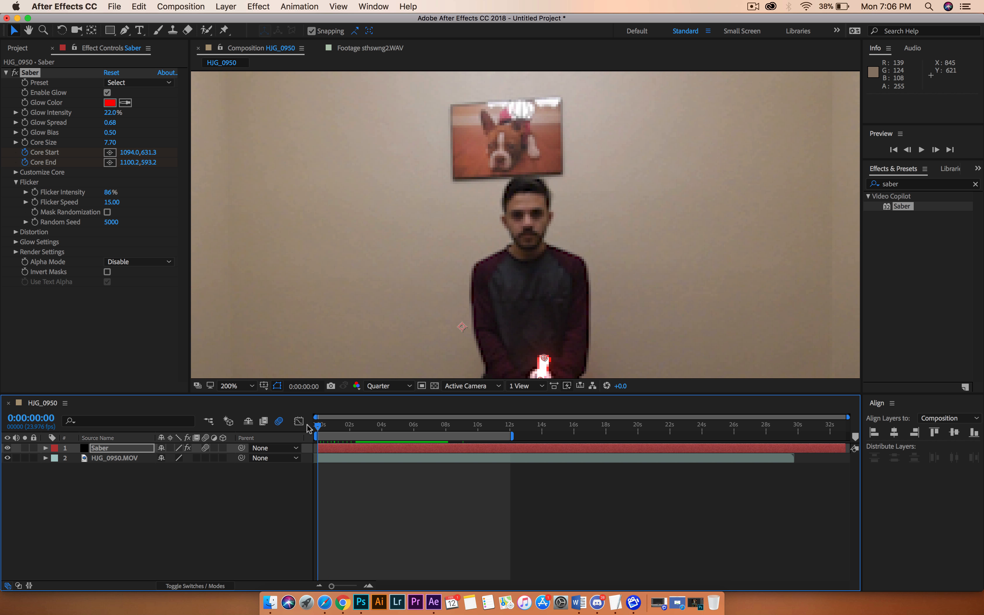
{"action": "left_click", "coordinate": [280, 423]}
{"action": "left_click", "coordinate": [185, 586]}
{"action": "left_click", "coordinate": [191, 587]}
{"action": "mouse_move", "coordinate": [320, 429]}
{"action": "left_mouse_down"}
{"action": "mouse_move", "coordinate": [364, 429]}
{"action": "mouse_move", "coordinate": [329, 429]}
{"action": "left_mouse_up"}
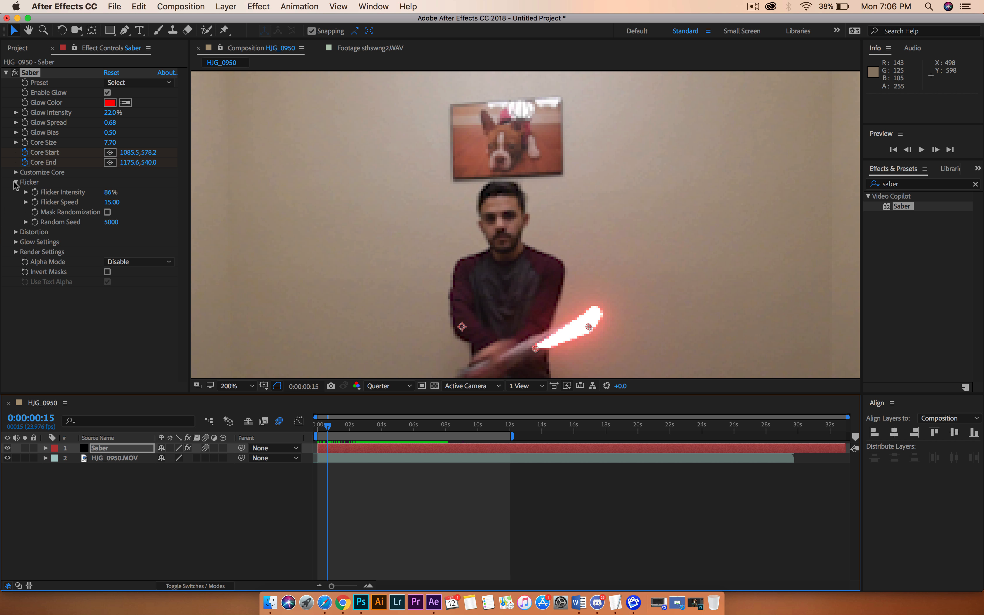
Collapse the Saber effect's settings and move the current time to 0:00:08:00
{"action": "left_click", "coordinate": [16, 182]}
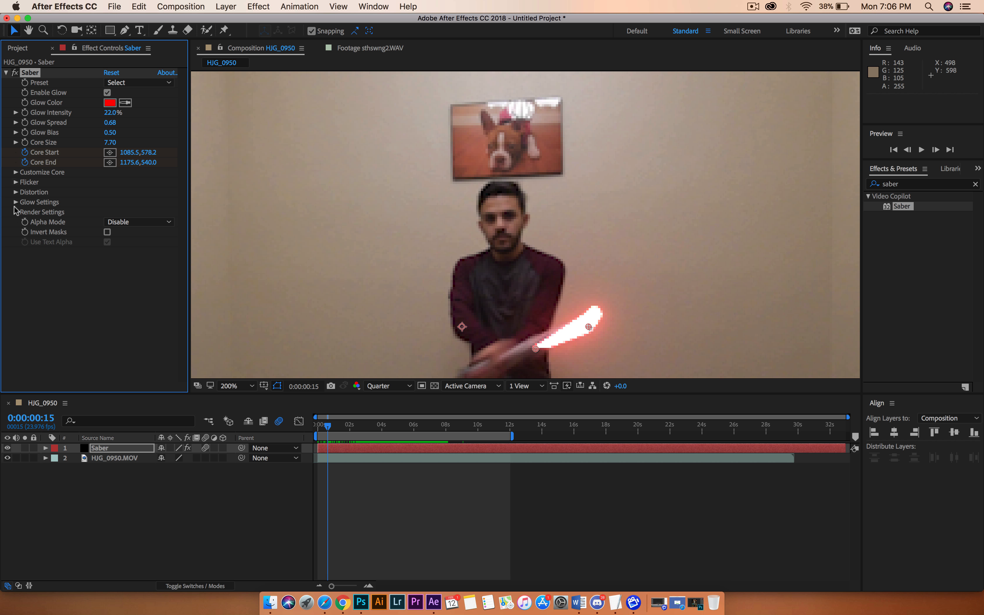
{"action": "left_click", "coordinate": [6, 73]}
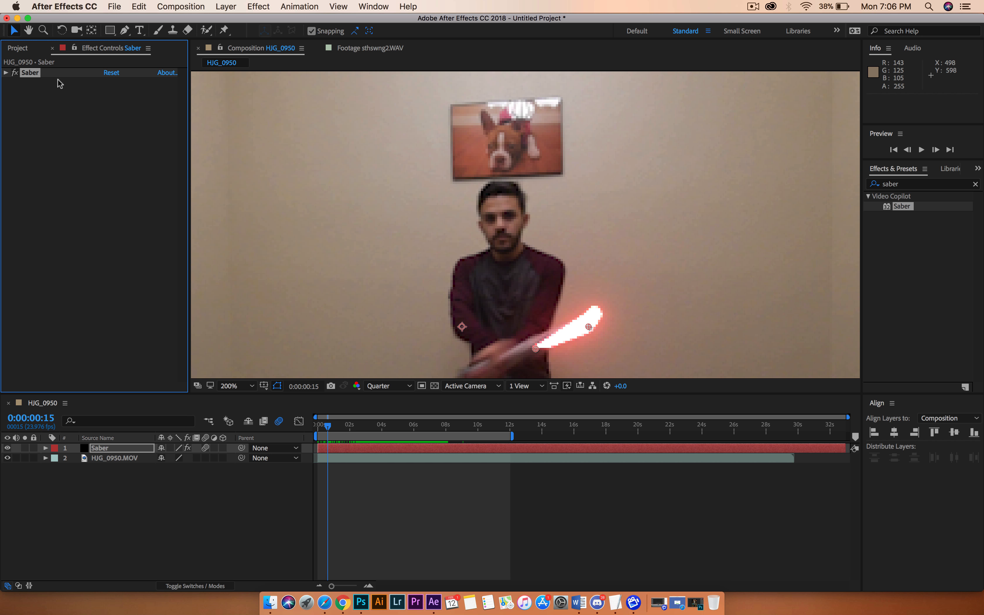
{"action": "left_click_drag", "start_coordinate": [343, 426], "coordinate": [447, 409]}
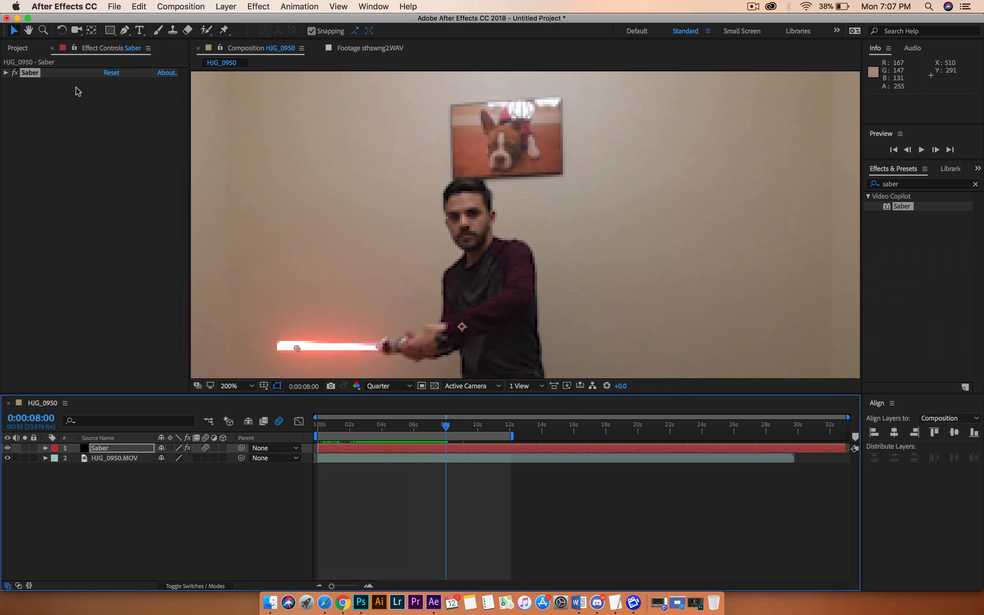
Try to import the sabersounds folder from Files Used into the project
{"action": "left_click", "coordinate": [18, 49]}
{"action": "left_click", "coordinate": [31, 180]}
{"action": "double_click", "coordinate": [51, 222]}
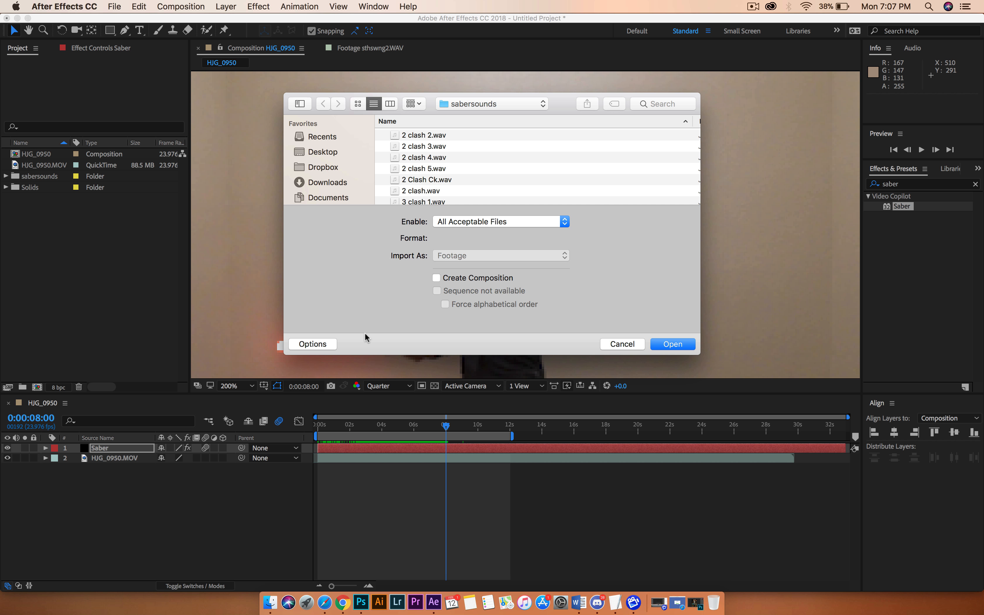
{"action": "left_click", "coordinate": [483, 105]}
{"action": "left_click", "coordinate": [475, 113]}
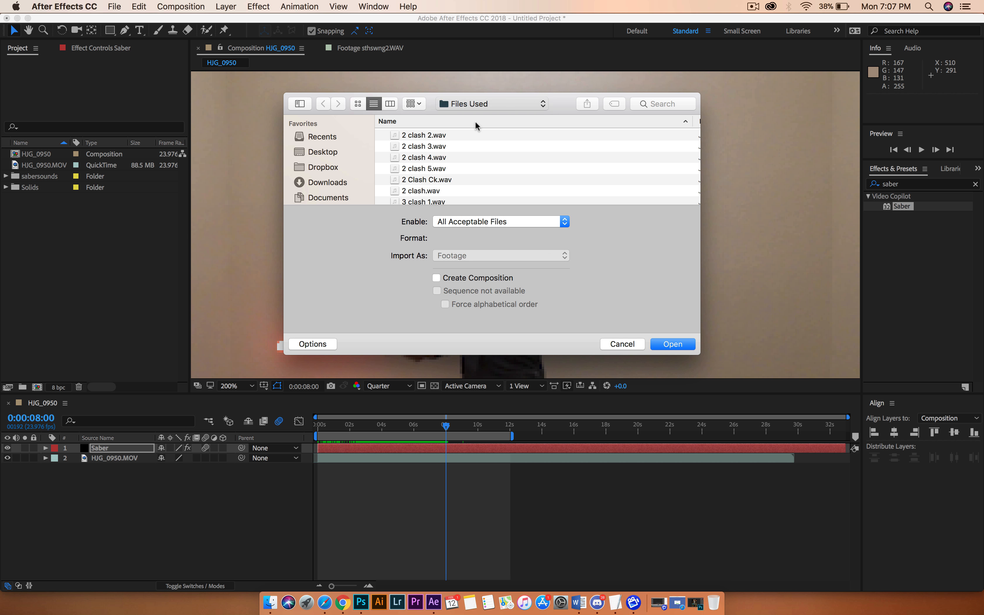
{"action": "left_click", "coordinate": [421, 168]}
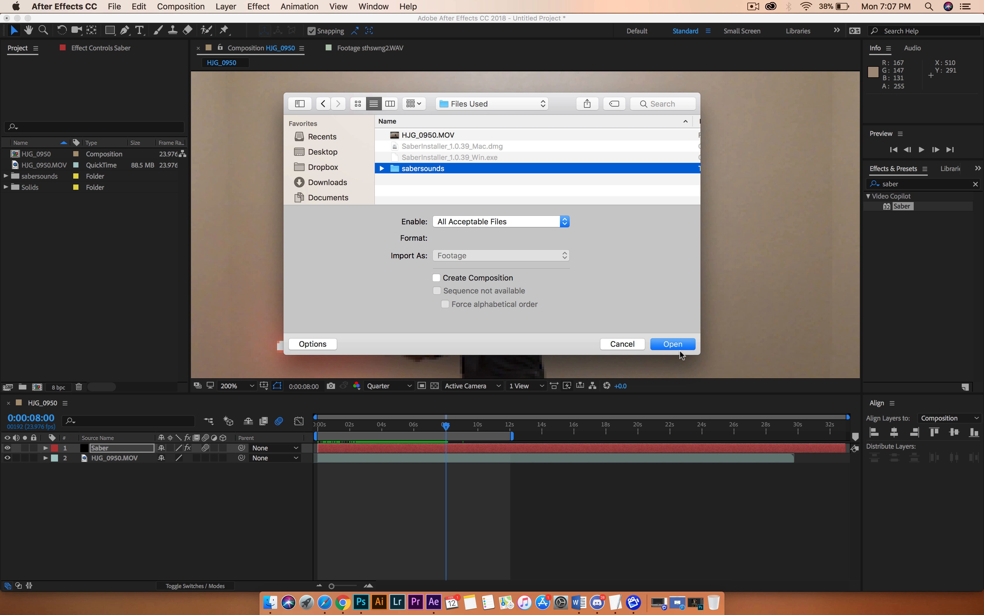
{"action": "left_click", "coordinate": [672, 344]}
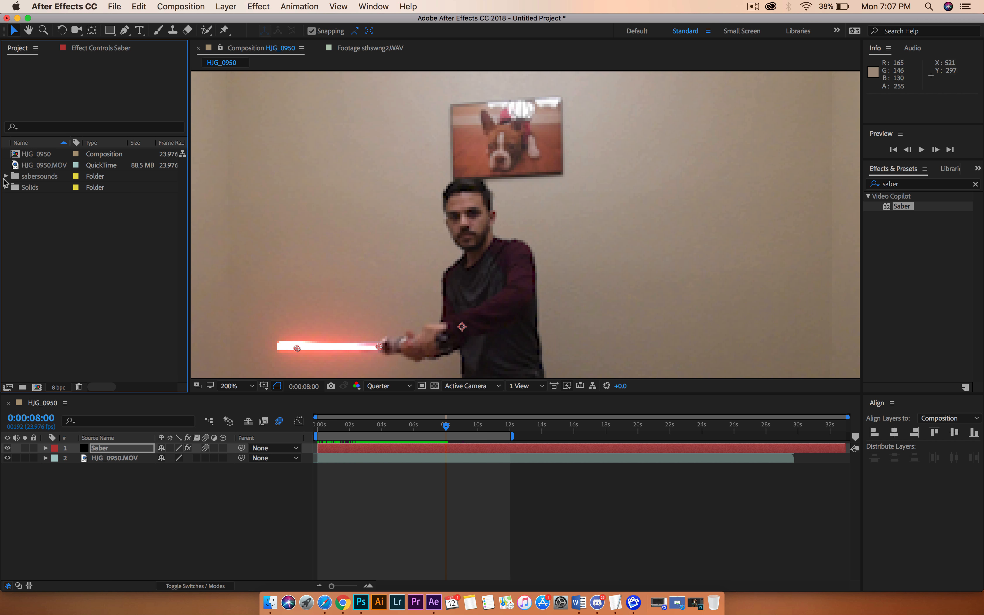
Expand the project's sabersounds folder, audition 2 Clash Ck.wav and close its footage view
{"action": "left_click", "coordinate": [18, 181]}
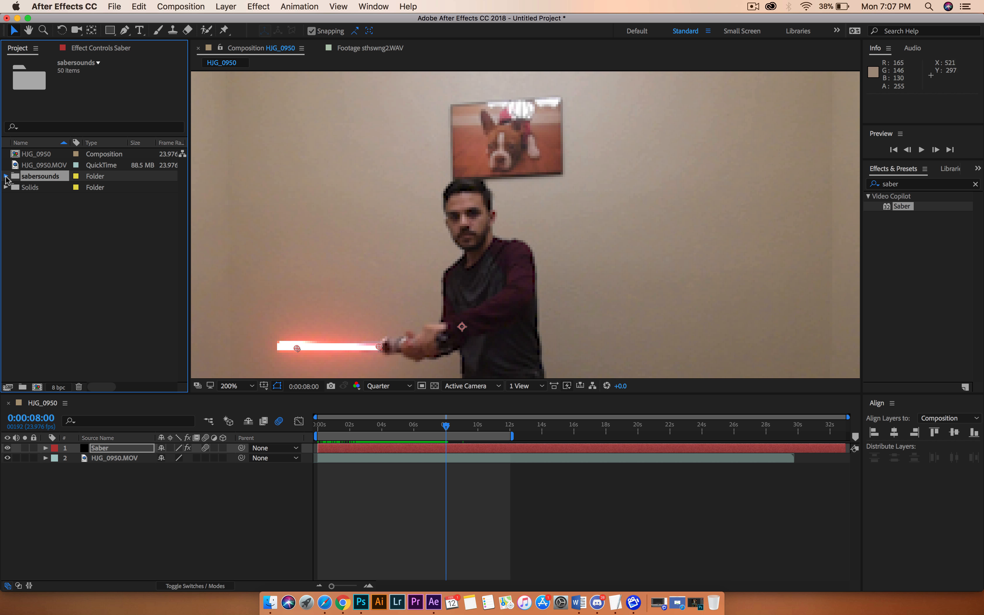
{"action": "left_click", "coordinate": [6, 176]}
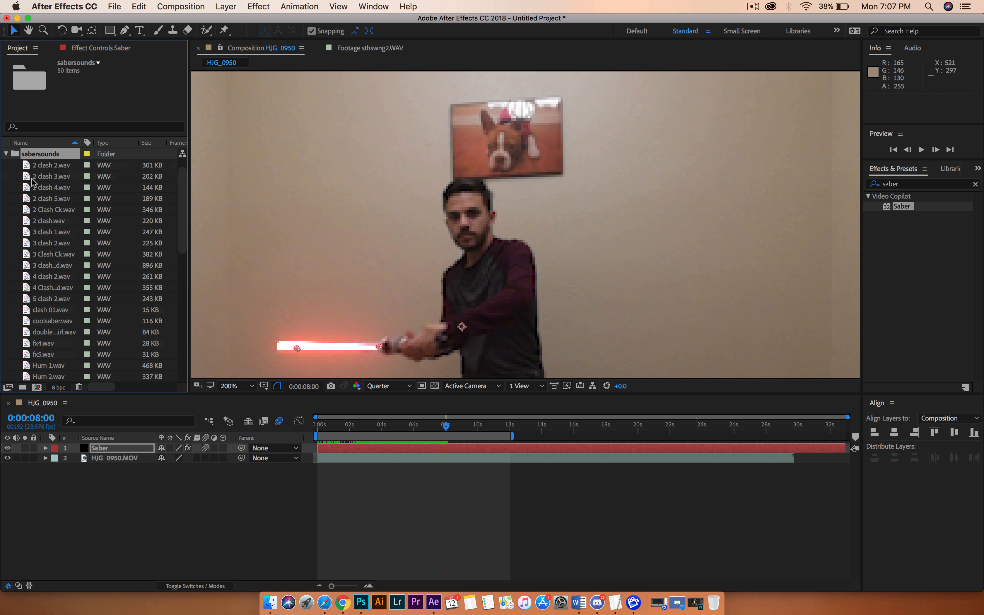
{"action": "left_click", "coordinate": [28, 211]}
{"action": "key", "text": "space"}
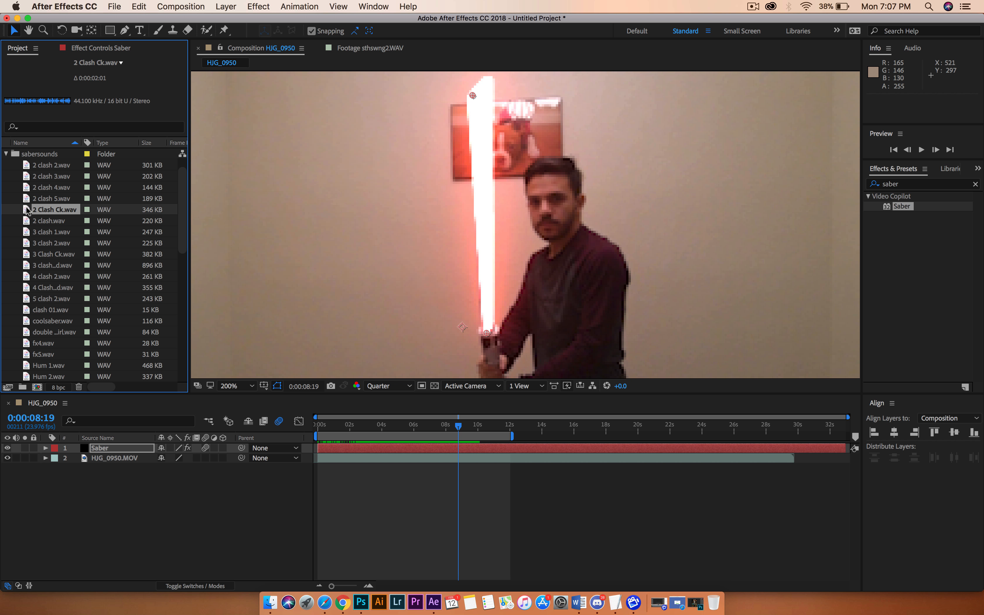
{"action": "double_click", "coordinate": [27, 209]}
{"action": "key", "text": "space"}
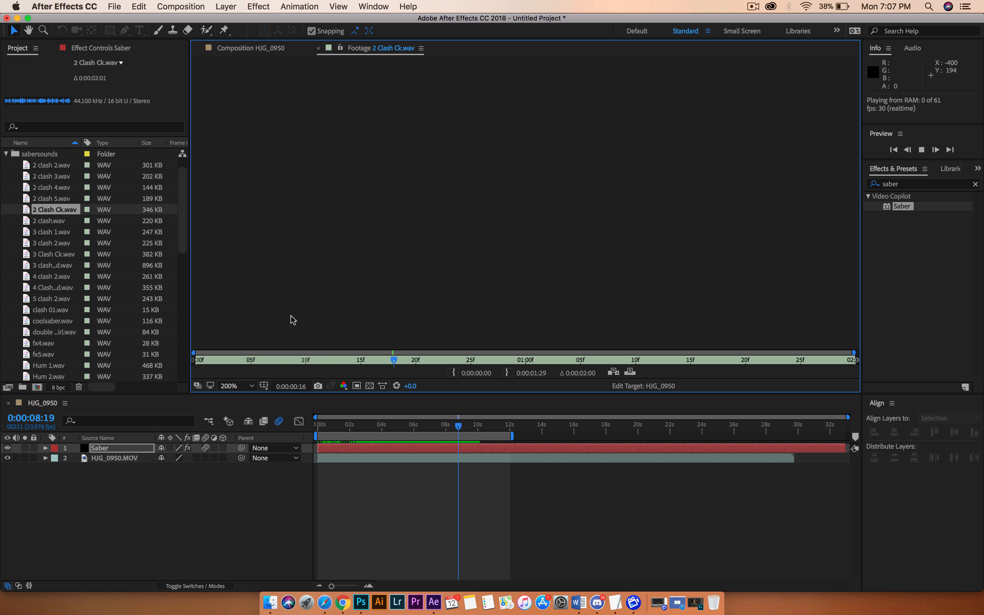
{"action": "left_click", "coordinate": [318, 48]}
Find LSwall01.WAV among the saber sounds and audition it
{"action": "scroll", "coordinate": [106, 277], "scroll_direction": "down", "scroll_amount": 14}
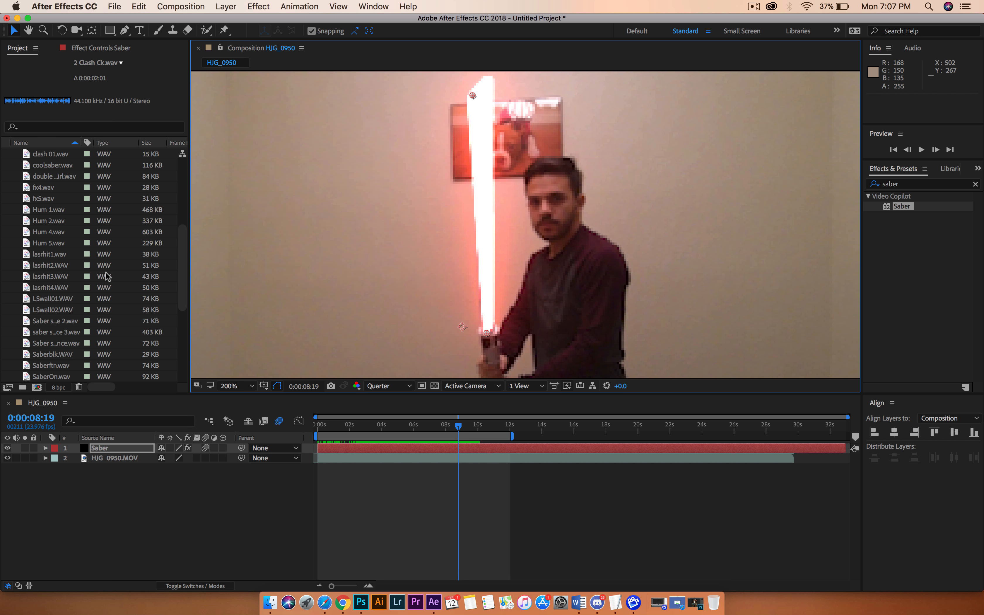
{"action": "scroll", "coordinate": [106, 276], "scroll_direction": "down", "scroll_amount": 1}
{"action": "scroll", "coordinate": [54, 300], "scroll_direction": "down", "scroll_amount": 2}
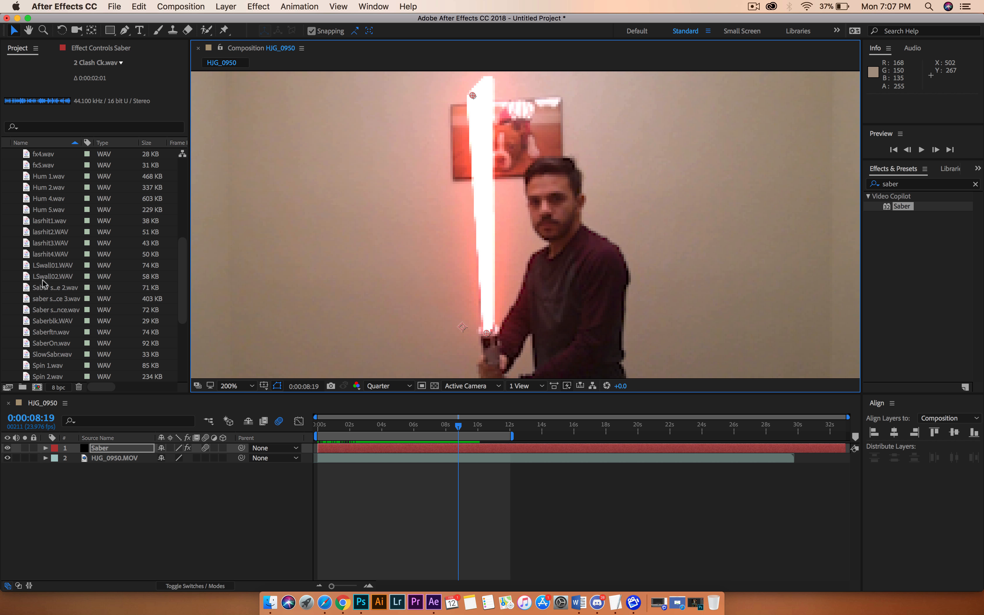
{"action": "double_click", "coordinate": [25, 266]}
{"action": "key", "text": "space"}
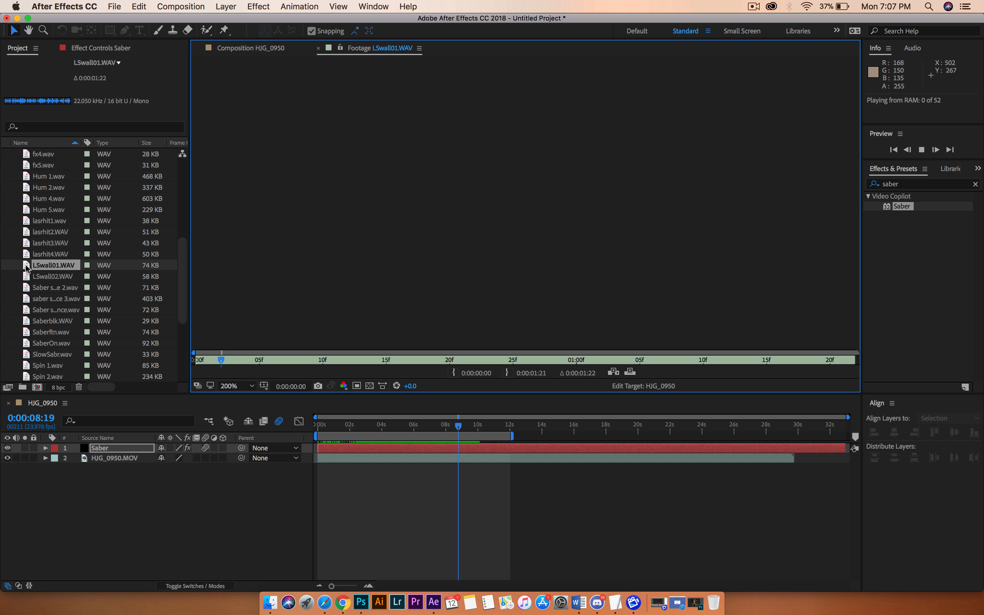
{"action": "key", "text": "space"}
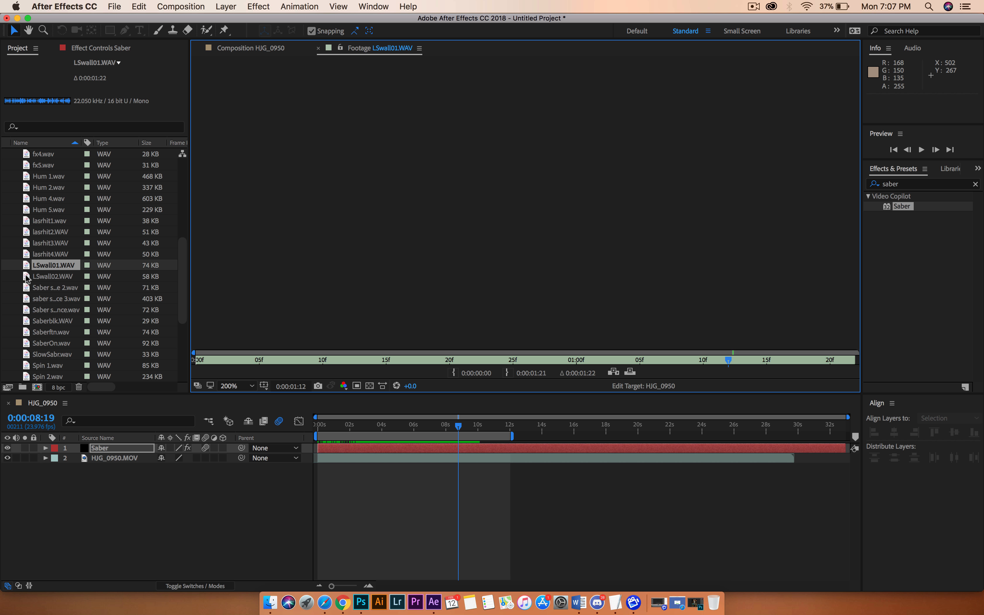
Audition LSwall02.WAV and add it to the HJG_0950 composition as a layer below the footage
{"action": "double_click", "coordinate": [25, 276]}
{"action": "key", "text": "space"}
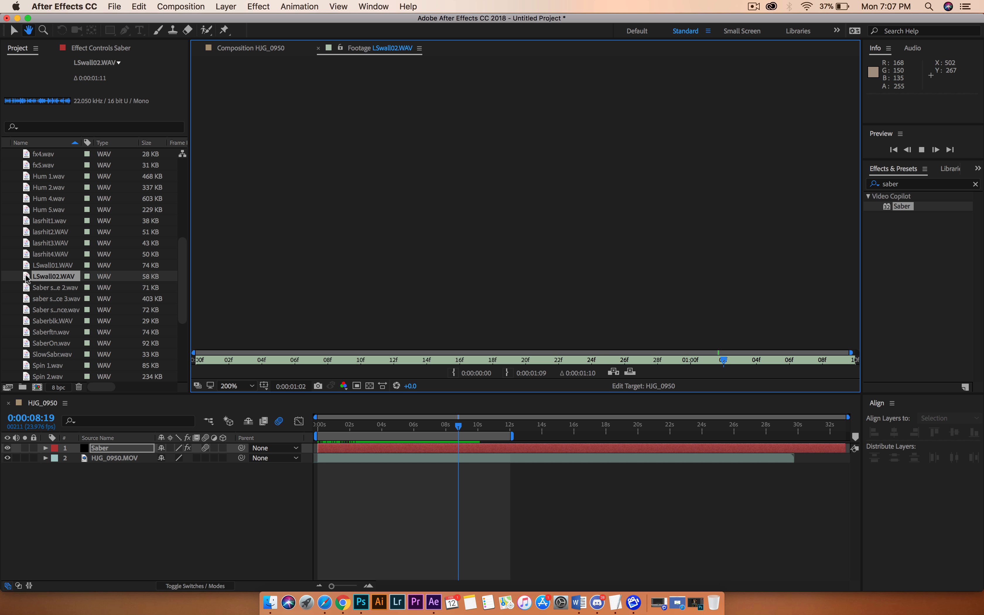
{"action": "key", "text": "space"}
{"action": "left_click_drag", "start_coordinate": [25, 278], "coordinate": [96, 470]}
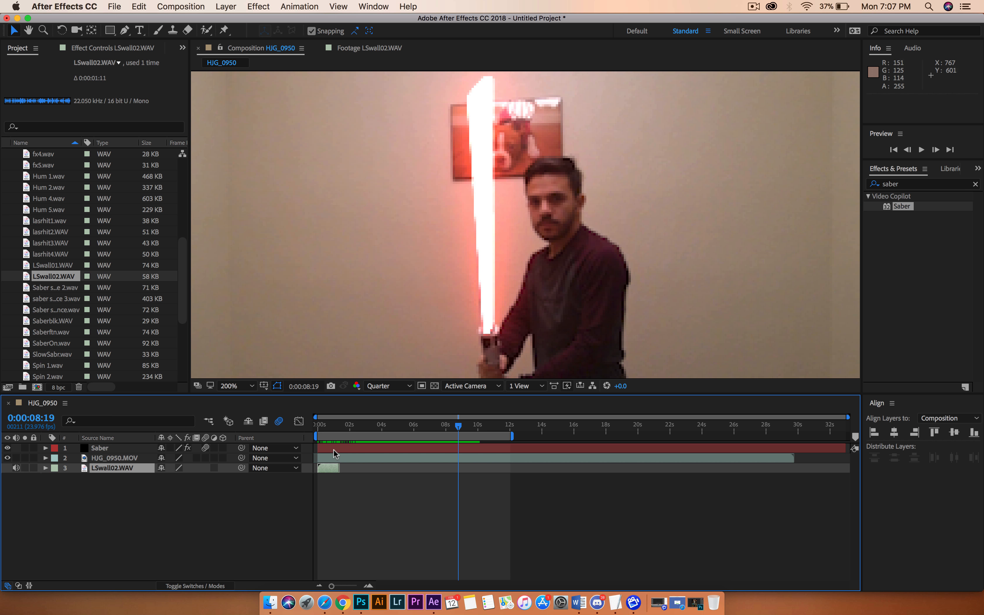
Shift the LSwall02.WAV layer to start at 0:00:00:14 and preview it against the footage
{"action": "mouse_move", "coordinate": [328, 430]}
{"action": "left_mouse_down"}
{"action": "mouse_move", "coordinate": [317, 428]}
{"action": "mouse_move", "coordinate": [327, 427]}
{"action": "left_mouse_up"}
{"action": "left_click_drag", "start_coordinate": [333, 472], "coordinate": [342, 472]}
{"action": "key", "text": "space"}
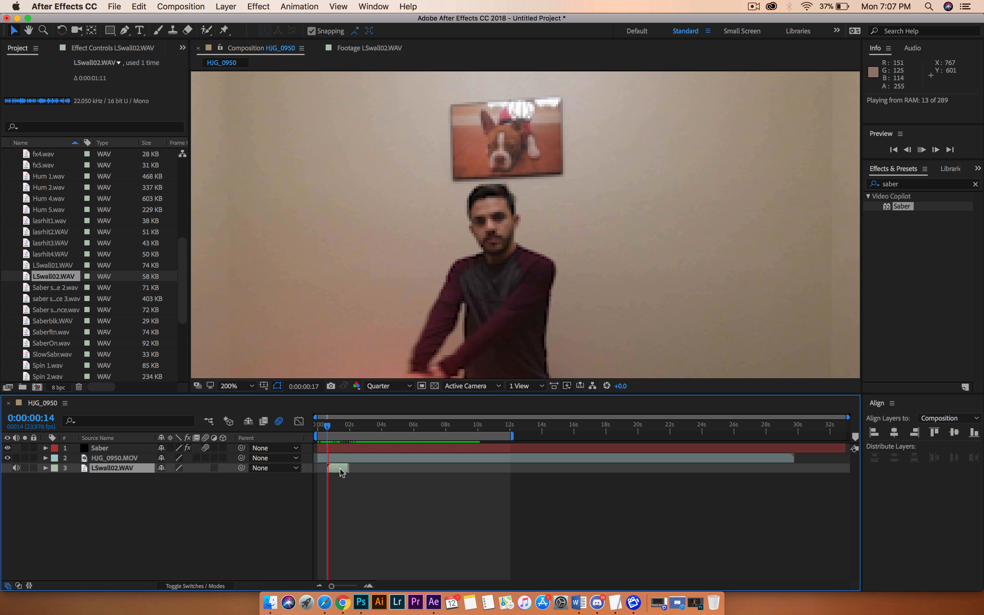
{"action": "key", "text": "space"}
{"action": "left_click_drag", "start_coordinate": [341, 427], "coordinate": [319, 425]}
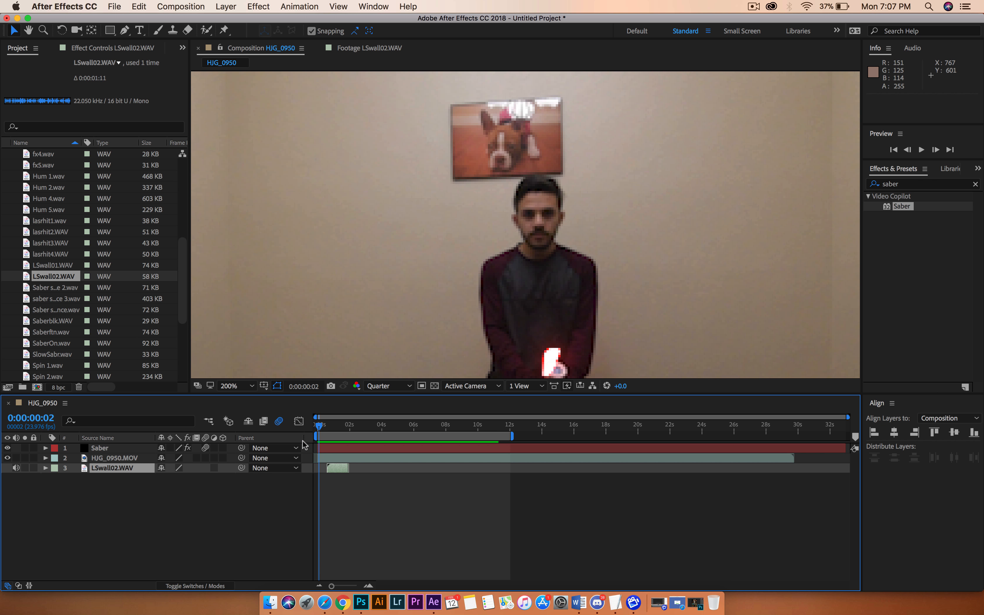
Fit the composition in the viewer and keyframe the Saber layer's opacity at 0% at 0:00:00:14
{"action": "left_click", "coordinate": [247, 386]}
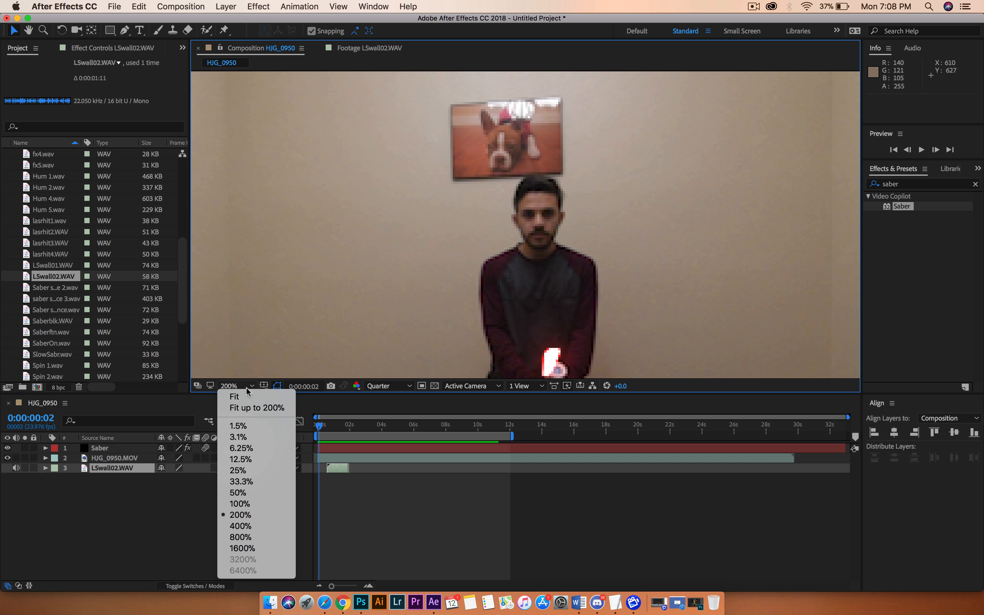
{"action": "left_click", "coordinate": [235, 397]}
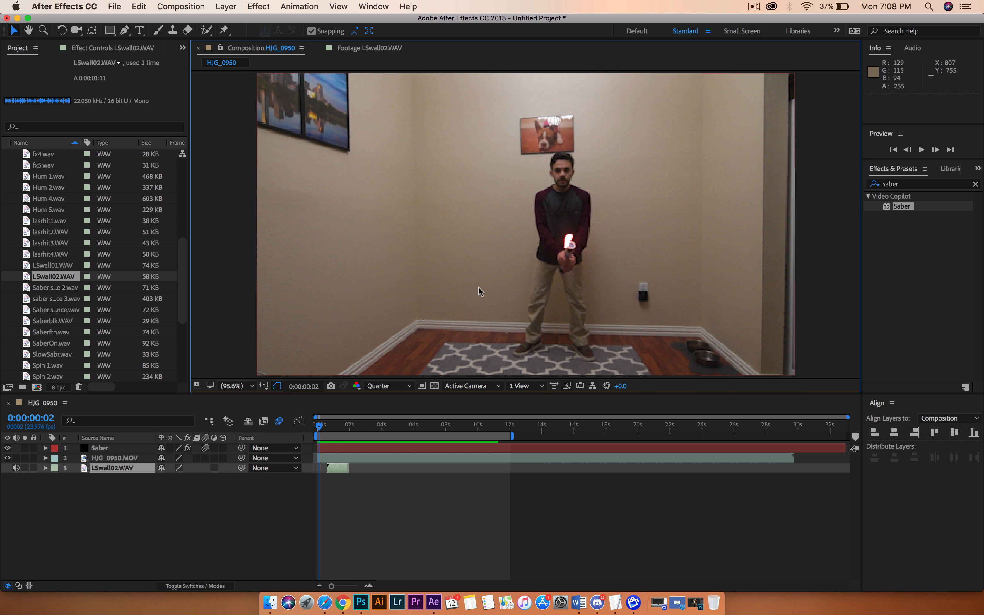
{"action": "left_click_drag", "start_coordinate": [321, 427], "coordinate": [330, 432]}
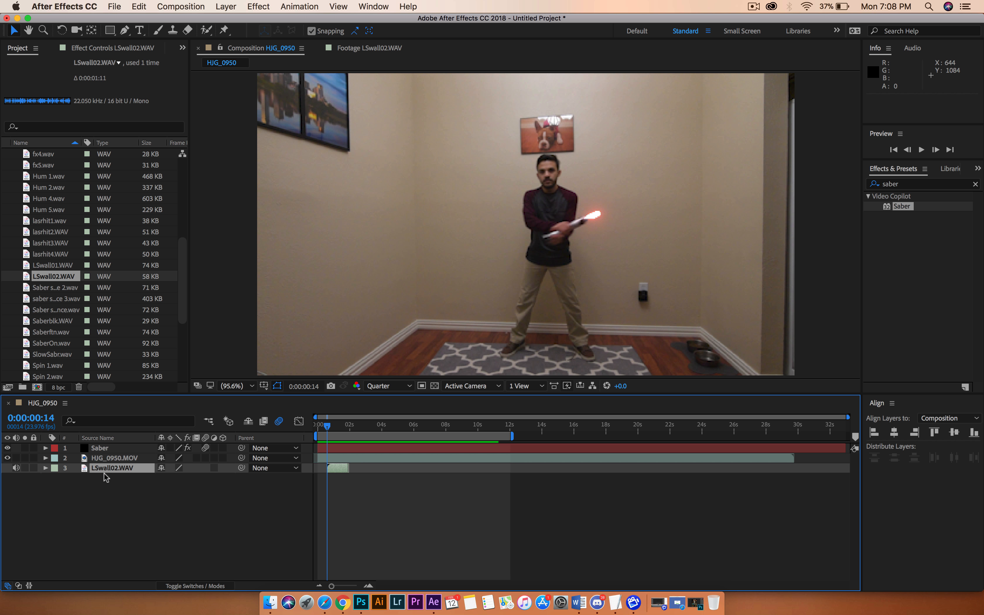
{"action": "left_click", "coordinate": [100, 451]}
{"action": "key", "text": "t"}
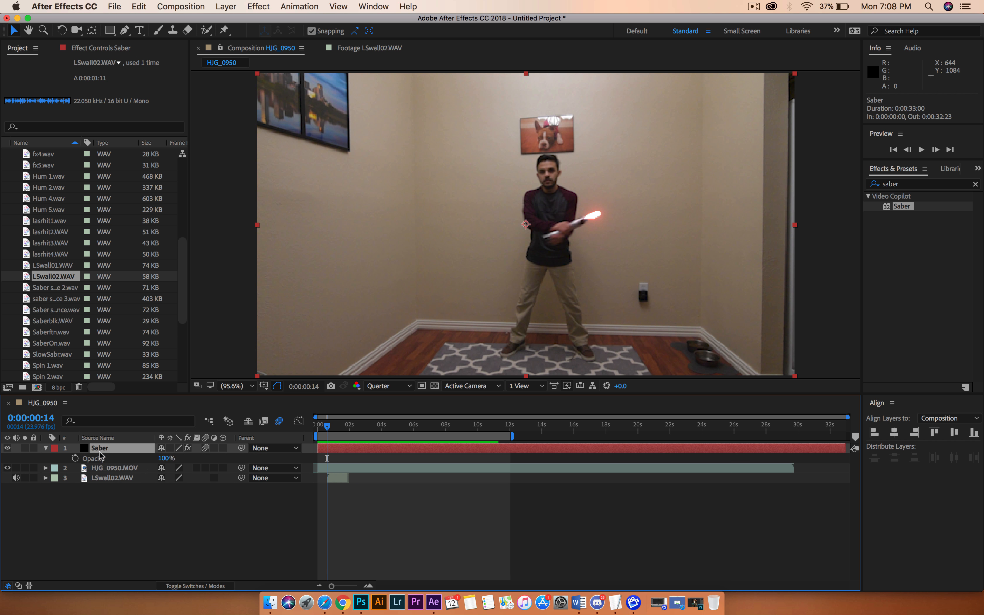
{"action": "left_click", "coordinate": [74, 458]}
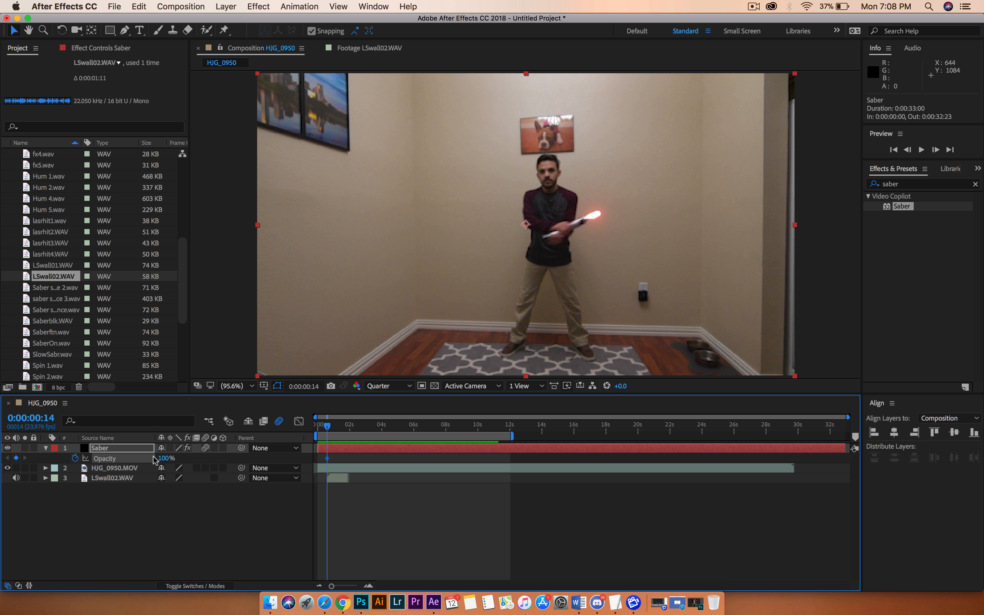
{"action": "left_click", "coordinate": [162, 458]}
{"action": "key", "text": "Return"}
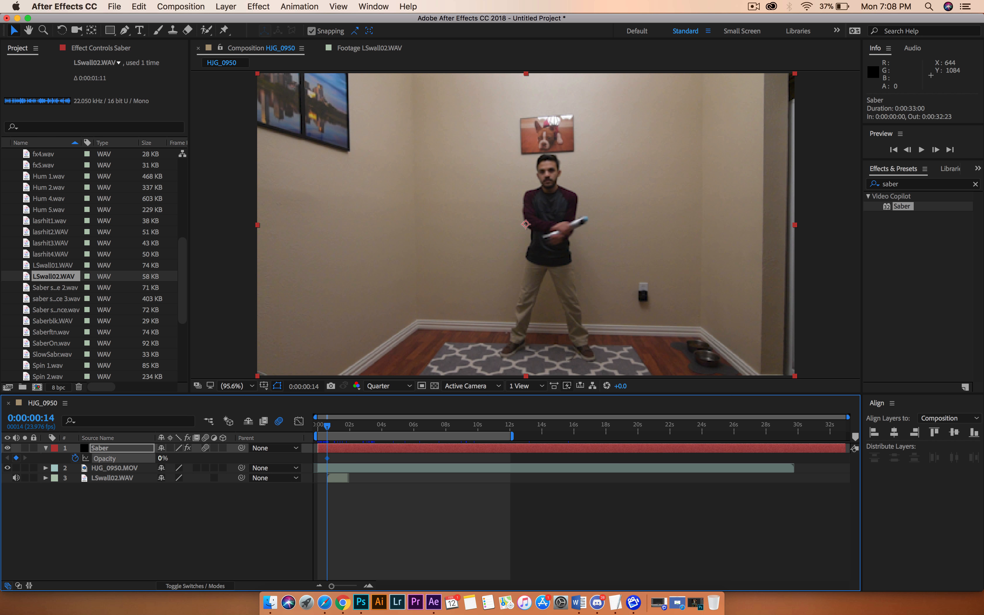
Keyframe the Saber layer's opacity at 100% one frame later at 0:00:00:15 and preview the composition from the start
{"action": "key", "text": "Page_Down"}
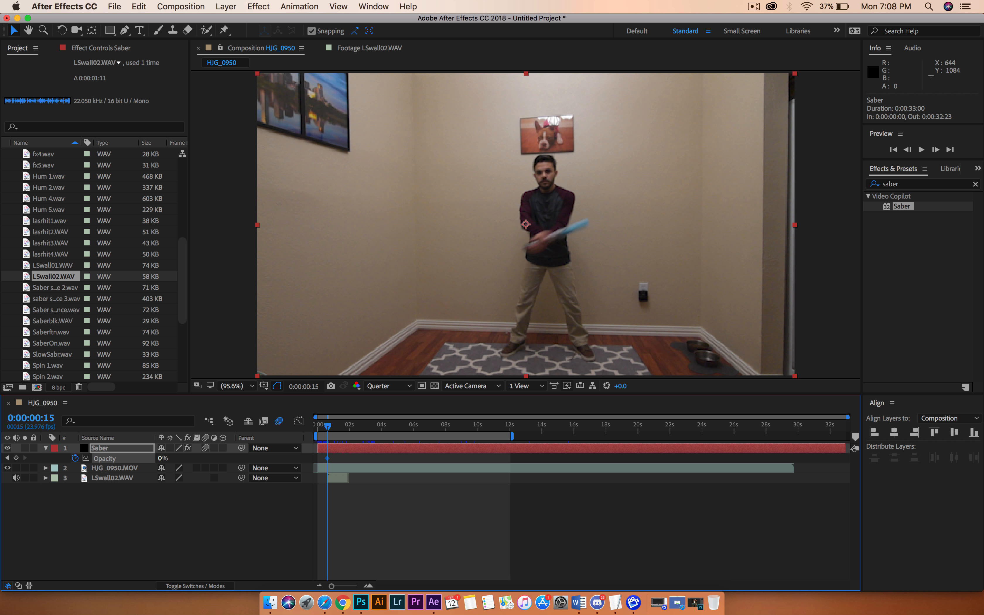
{"action": "key", "text": "super+shift+a"}
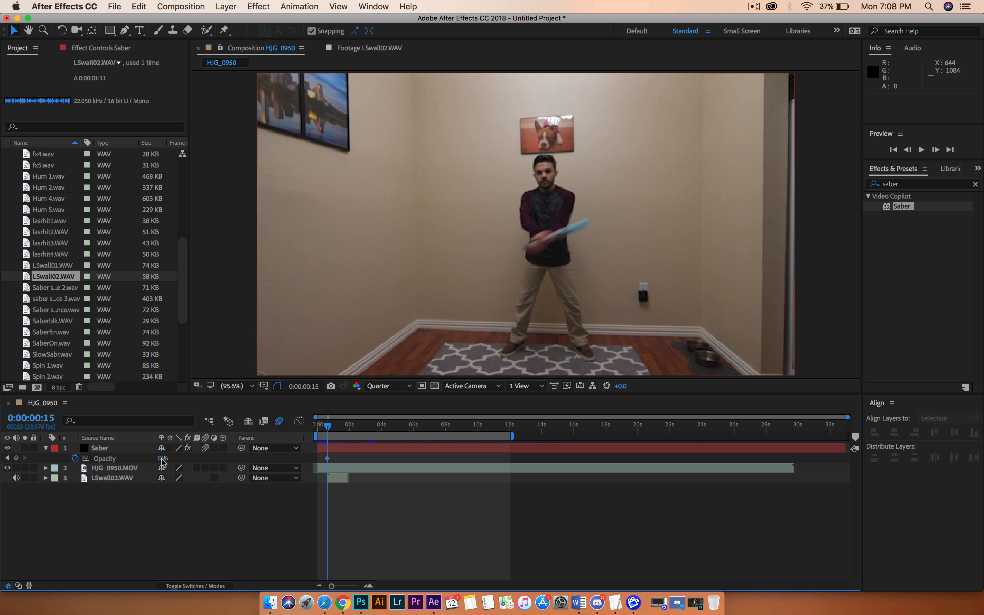
{"action": "left_click", "coordinate": [162, 459]}
{"action": "key", "text": "Return"}
{"action": "left_click_drag", "start_coordinate": [332, 431], "coordinate": [295, 431]}
{"action": "key", "text": "space"}
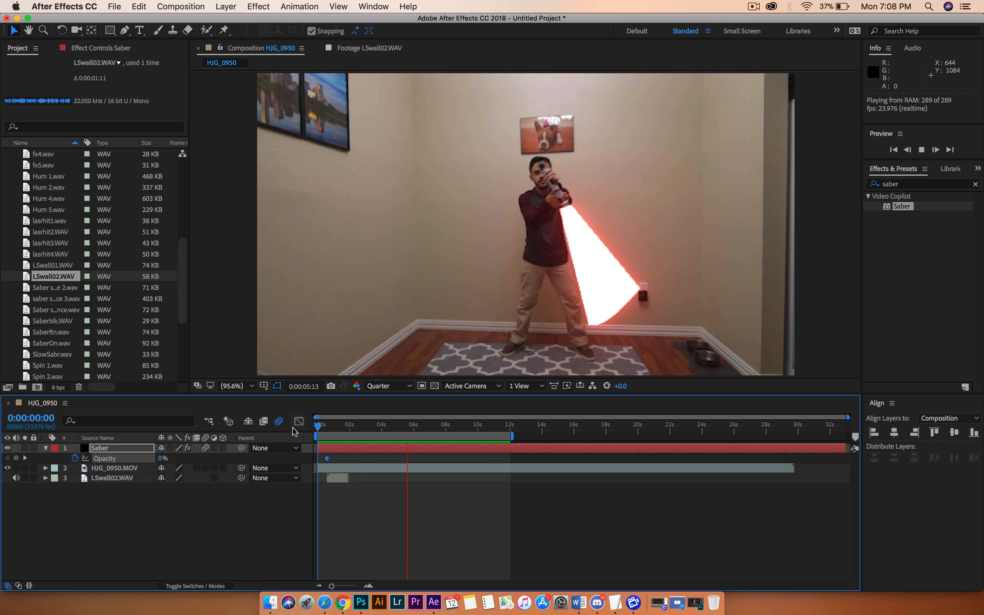
{"action": "key", "text": "space"}
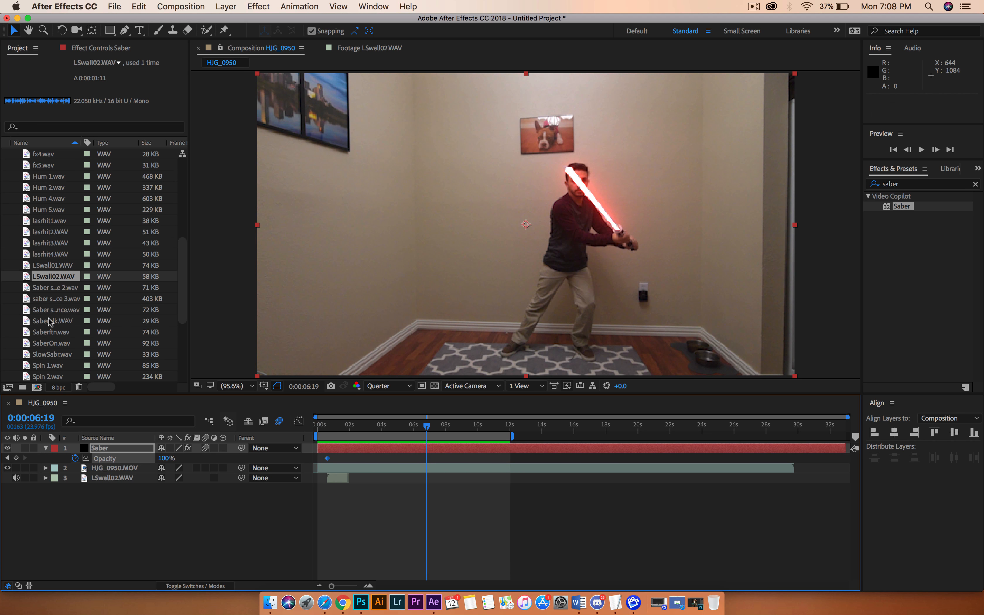
Find the spin sounds in the project, preview the footage from 0:00:04:02 and set the current time to 0:00:05:03
{"action": "scroll", "coordinate": [49, 322], "scroll_direction": "down", "scroll_amount": 3}
{"action": "left_click", "coordinate": [44, 302]}
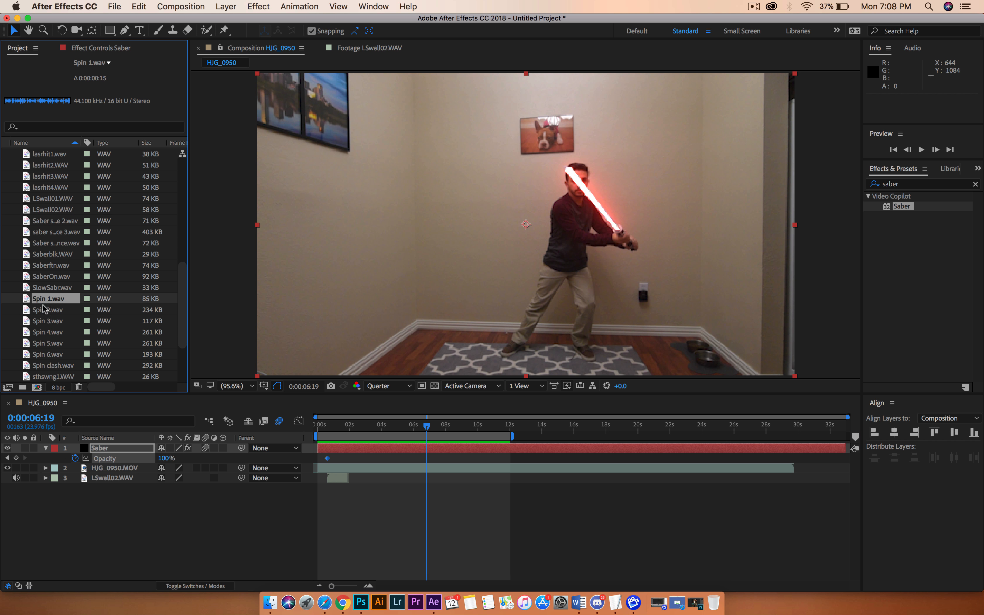
{"action": "left_click_drag", "start_coordinate": [421, 428], "coordinate": [384, 428]}
{"action": "key", "text": "space"}
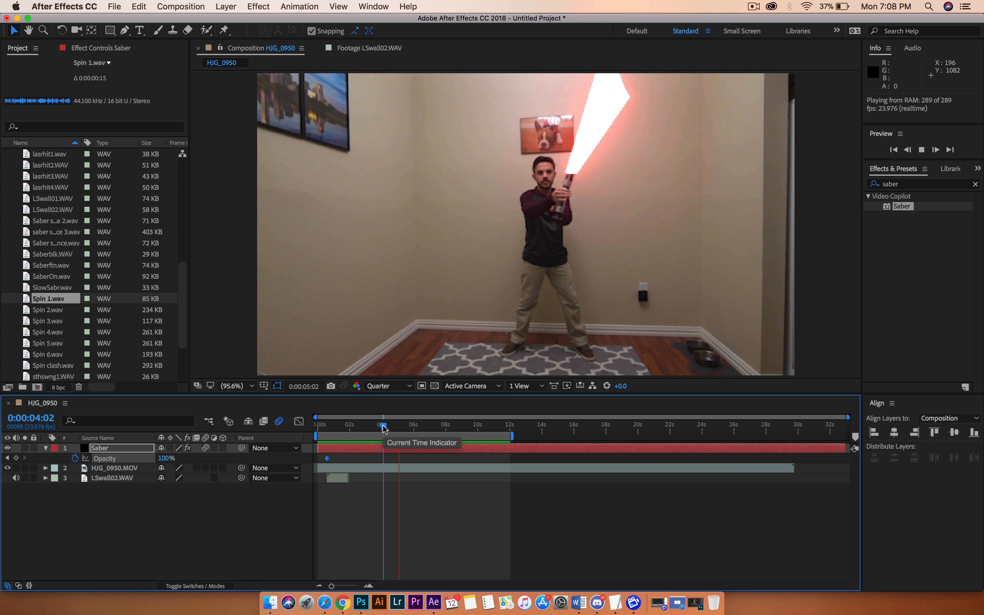
{"action": "key", "text": "space"}
{"action": "left_click_drag", "start_coordinate": [419, 427], "coordinate": [402, 428]}
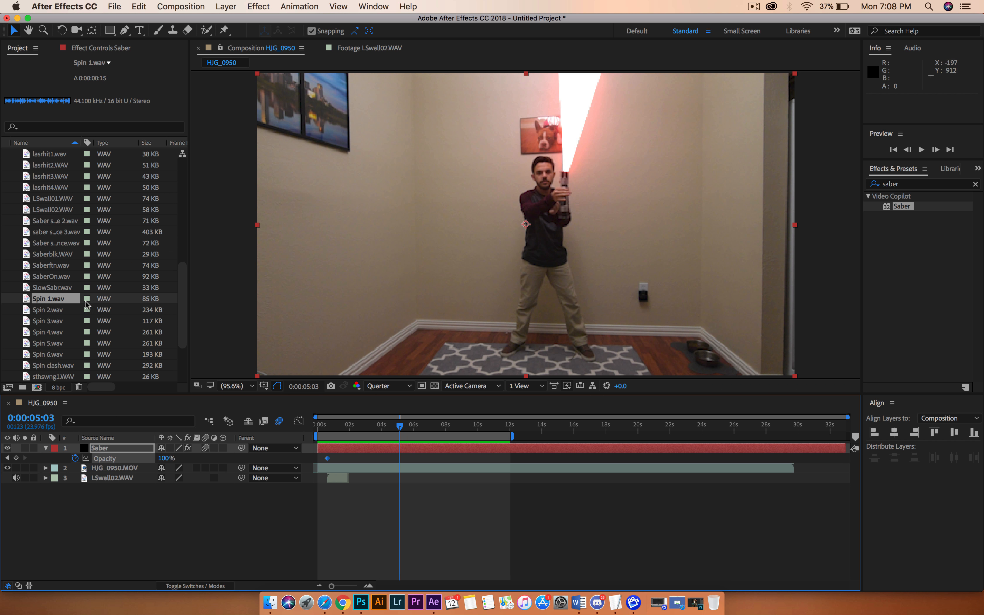
Audition the Spin 1.wav, Spin 2.wav and Spin 3.wav sounds
{"action": "double_click", "coordinate": [27, 301]}
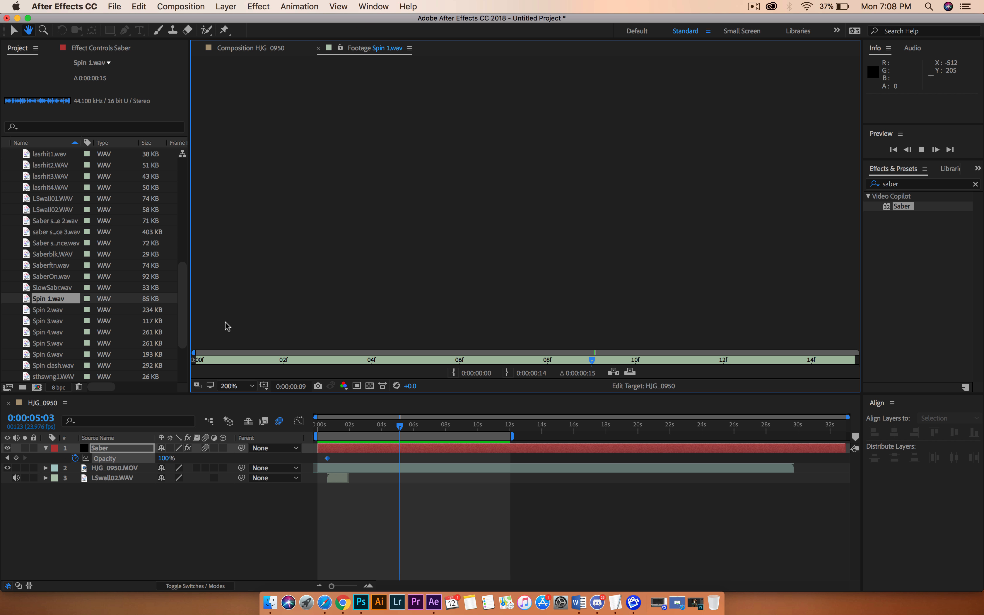
{"action": "key", "text": "space"}
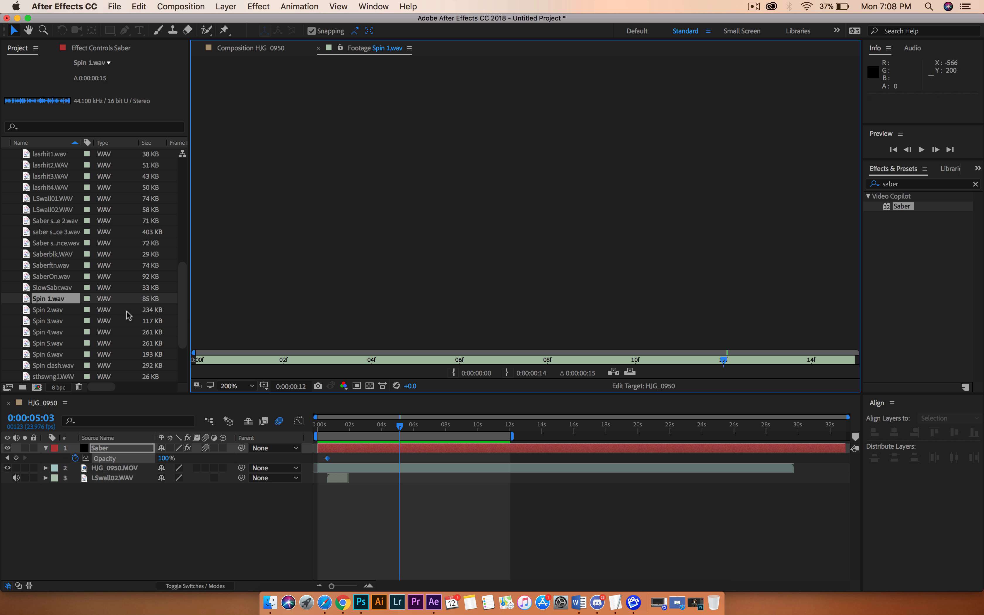
{"action": "double_click", "coordinate": [28, 311]}
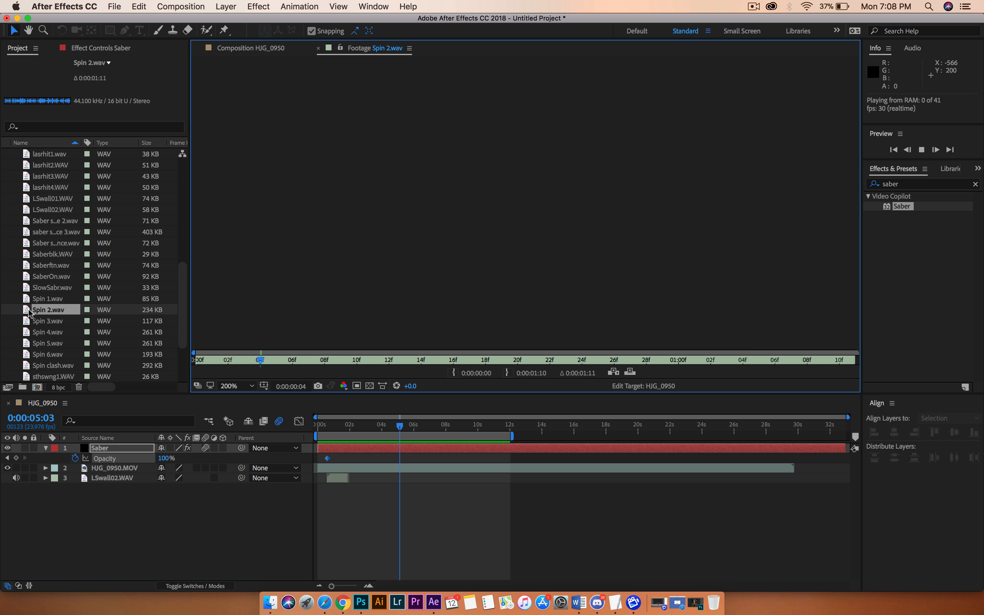
{"action": "double_click", "coordinate": [29, 320]}
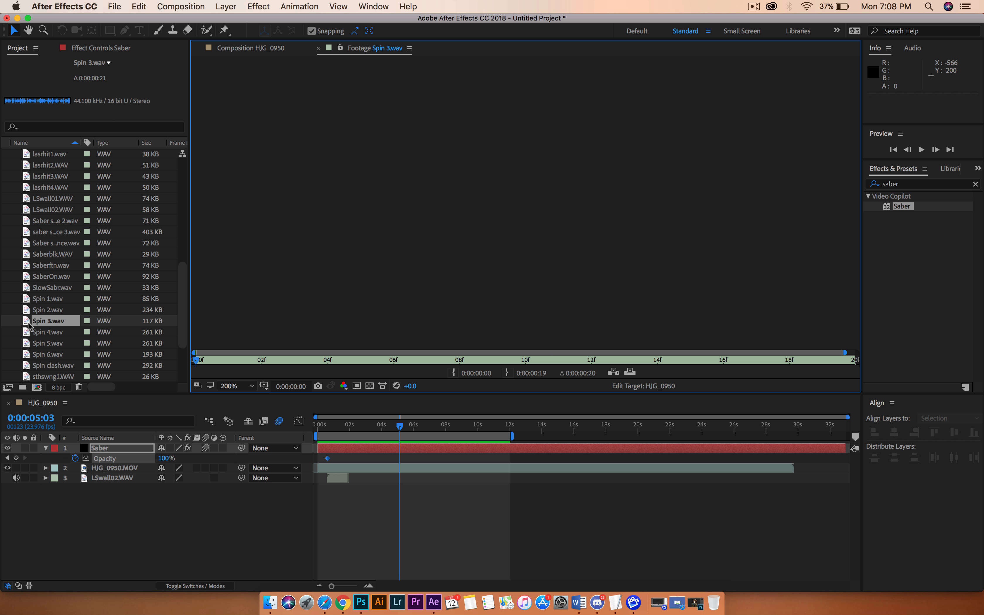
Add Spin 3.wav as the lowest layer at about 0:00:05:00 and preview it from 0:00:04:16
{"action": "left_click_drag", "start_coordinate": [26, 322], "coordinate": [398, 489]}
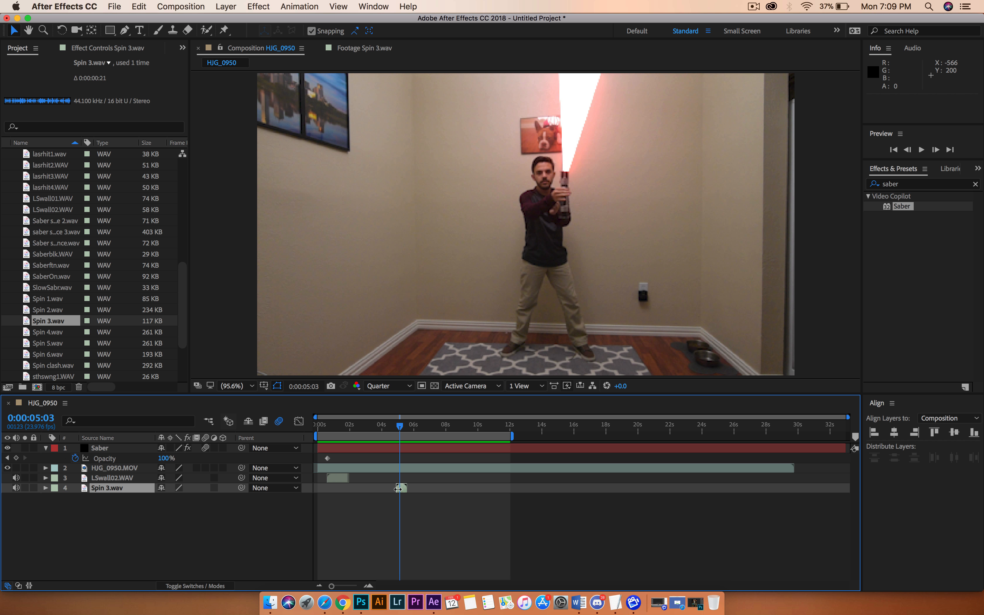
{"action": "left_click_drag", "start_coordinate": [396, 430], "coordinate": [392, 430]}
{"action": "key", "text": "space"}
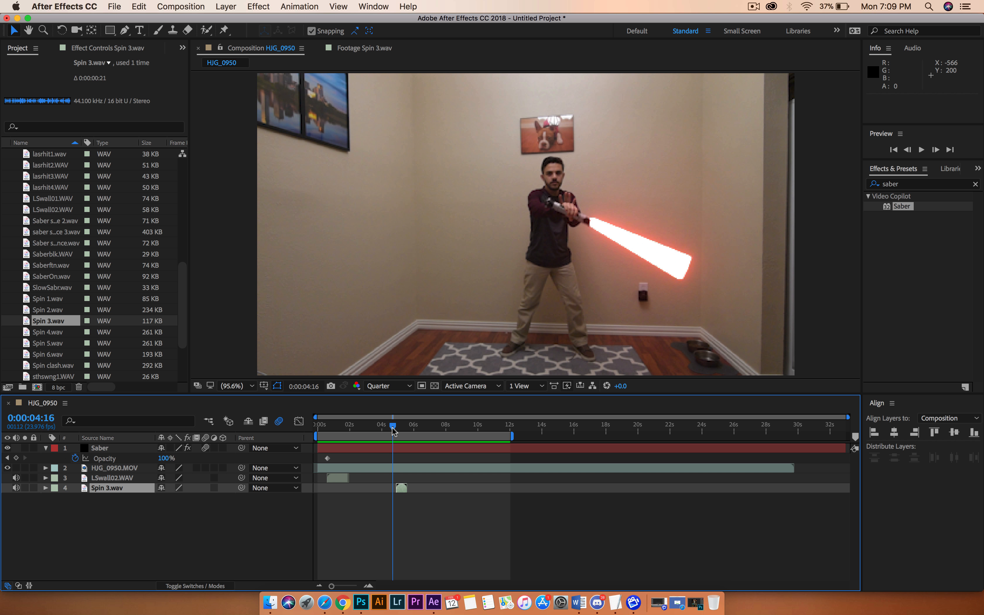
{"action": "key", "text": "space"}
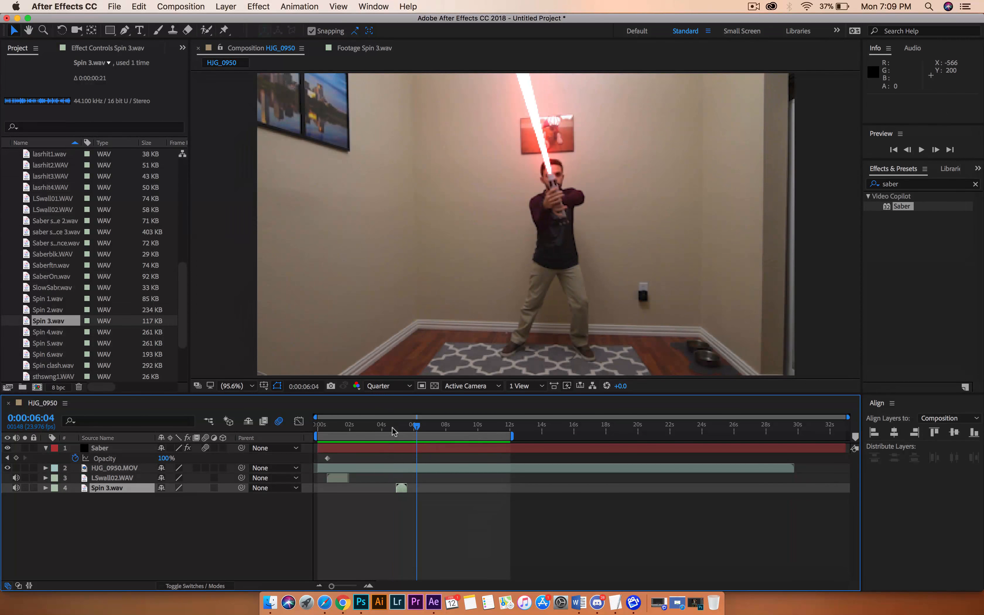
Set the current time to the swing at 0:00:01:18 and audition sthswng1.WAV
{"action": "left_click_drag", "start_coordinate": [393, 431], "coordinate": [346, 425]}
{"action": "scroll", "coordinate": [62, 331], "scroll_direction": "down", "scroll_amount": 4}
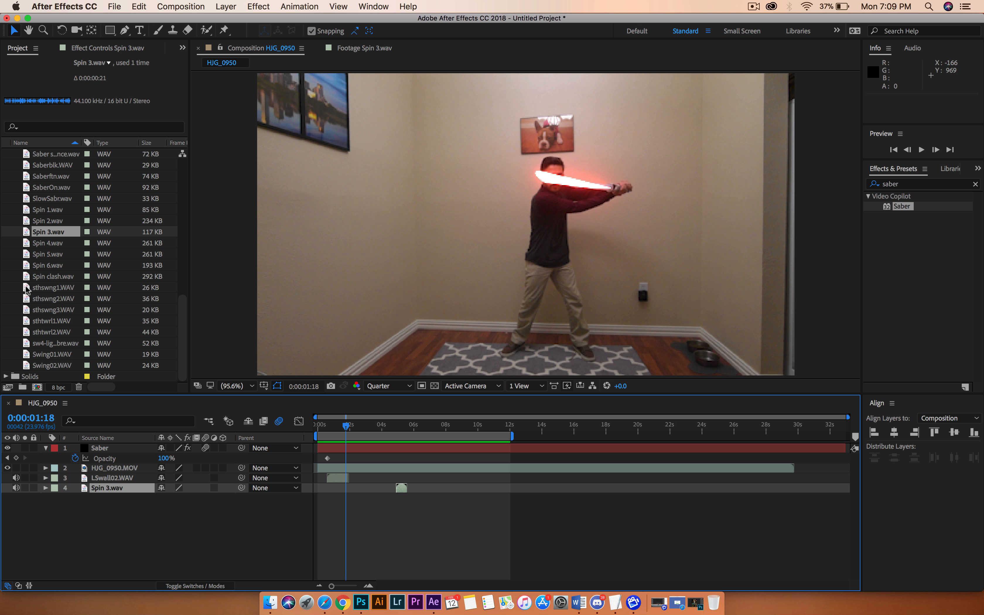
{"action": "double_click", "coordinate": [26, 288]}
{"action": "key", "text": "space"}
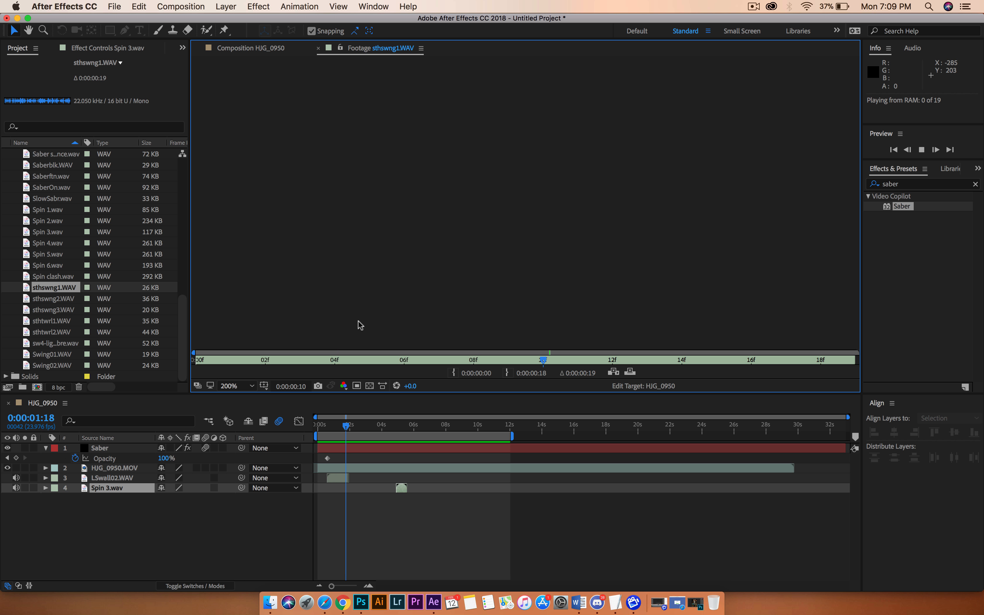
{"action": "key", "text": "space"}
Add sthswng1.WAV as the lowest layer, starting at 0:00:01:11, and preview it with the swing
{"action": "left_click_drag", "start_coordinate": [28, 286], "coordinate": [111, 511]}
{"action": "left_click_drag", "start_coordinate": [323, 504], "coordinate": [346, 503]}
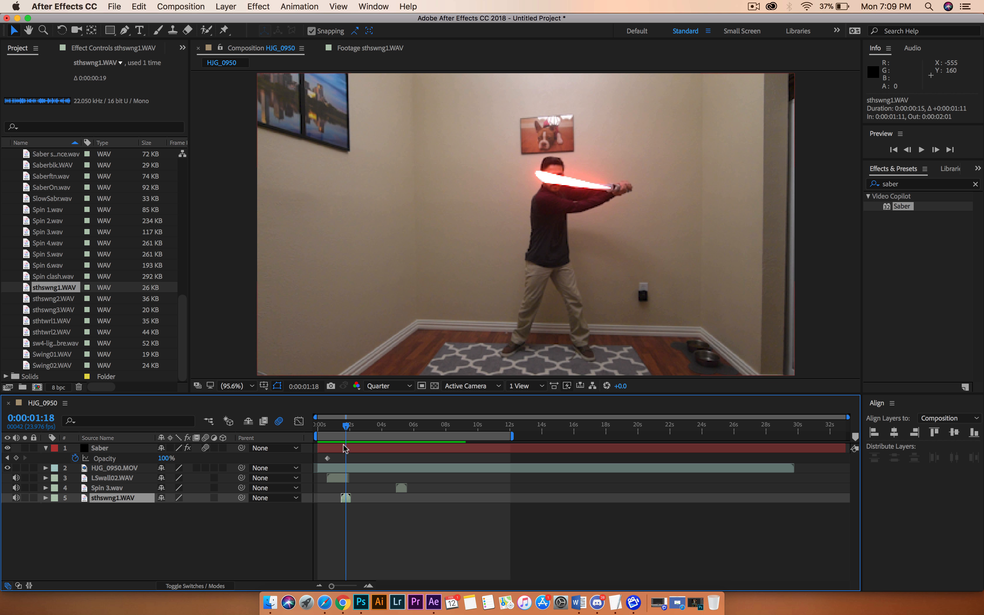
{"action": "key", "text": "space"}
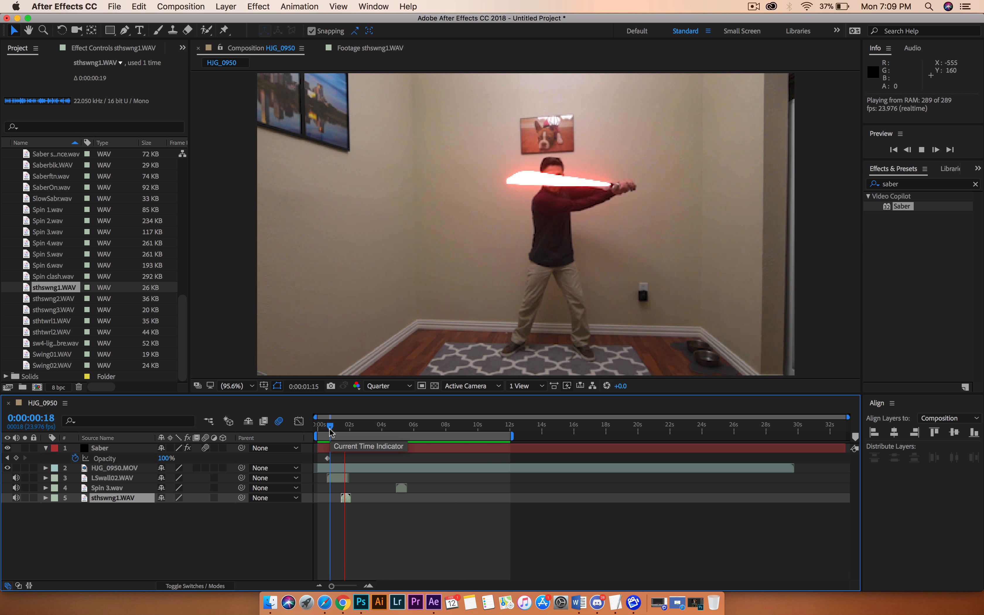
{"action": "key", "text": "space"}
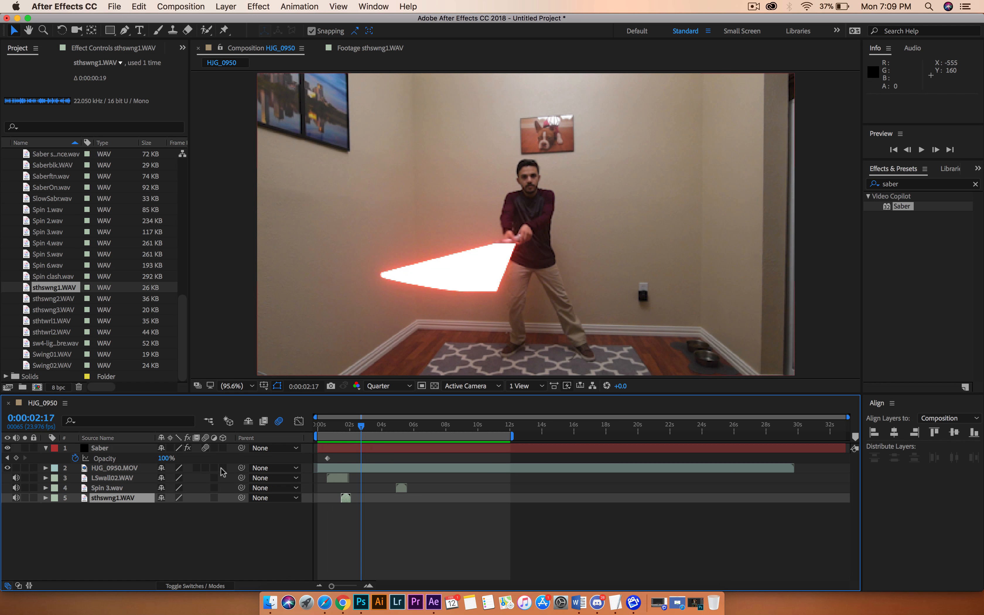
Duplicate the sthswng1.WAV layer, place the copy directly after the original in time, and preview from the start
{"action": "left_click", "coordinate": [116, 498]}
{"action": "key", "text": "super+d"}
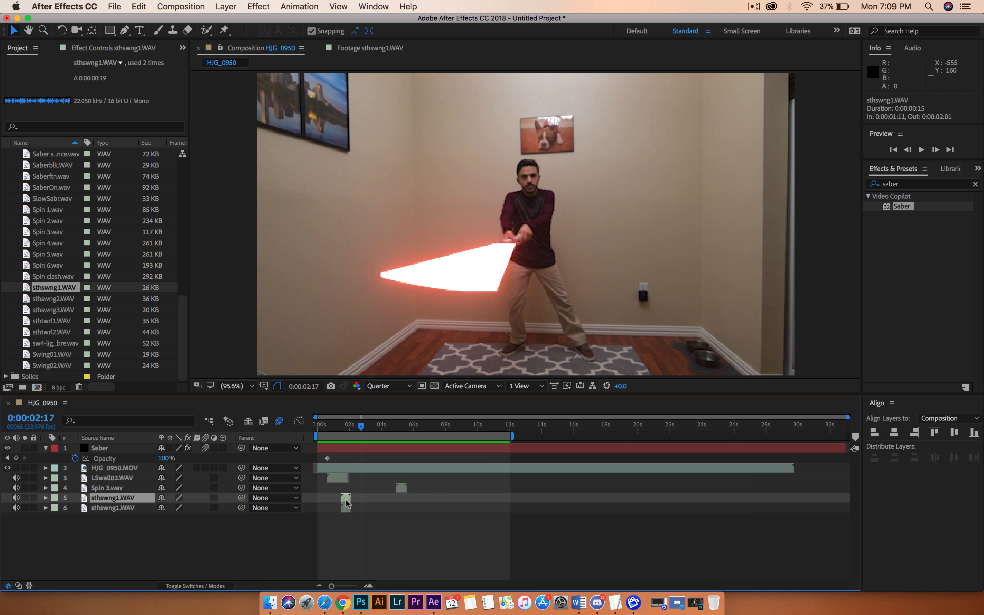
{"action": "left_click_drag", "start_coordinate": [346, 503], "coordinate": [357, 501]}
{"action": "left_click_drag", "start_coordinate": [349, 427], "coordinate": [311, 427]}
{"action": "key", "text": "space"}
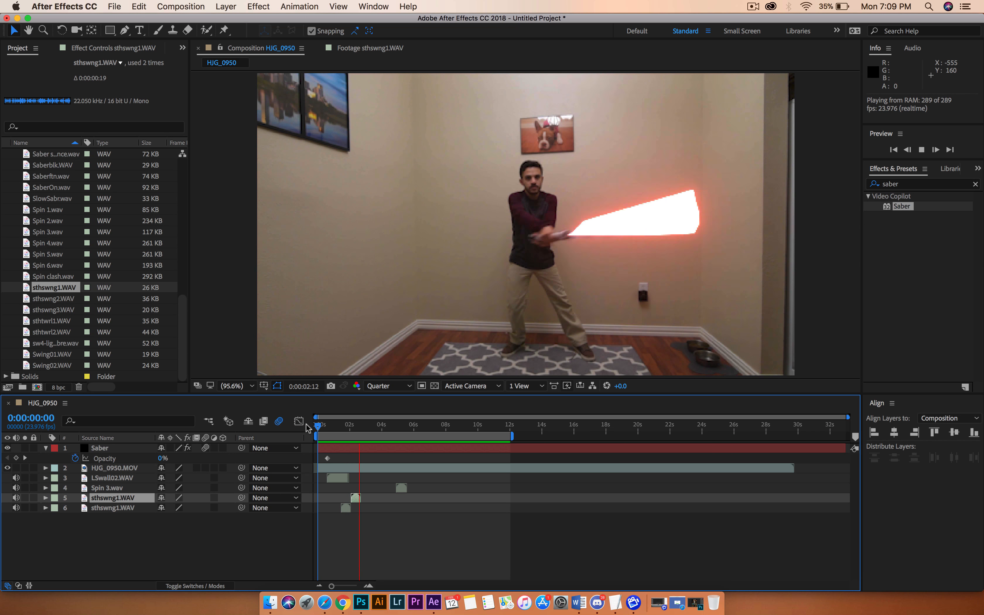
{"action": "key", "text": "space"}
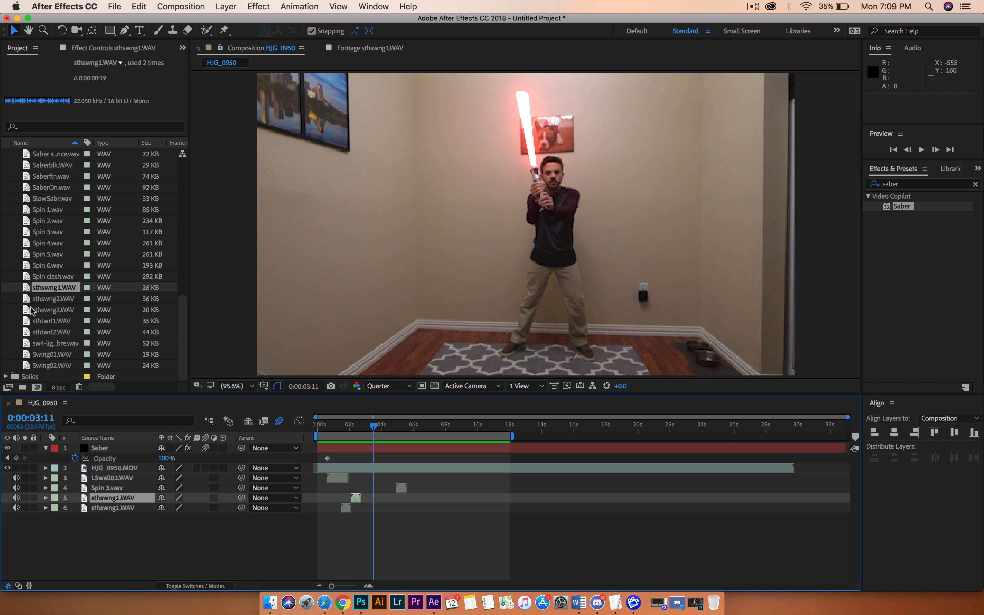
Audition sthswng2.WAV from the project's saber sounds
{"action": "double_click", "coordinate": [31, 298]}
{"action": "key", "text": "space"}
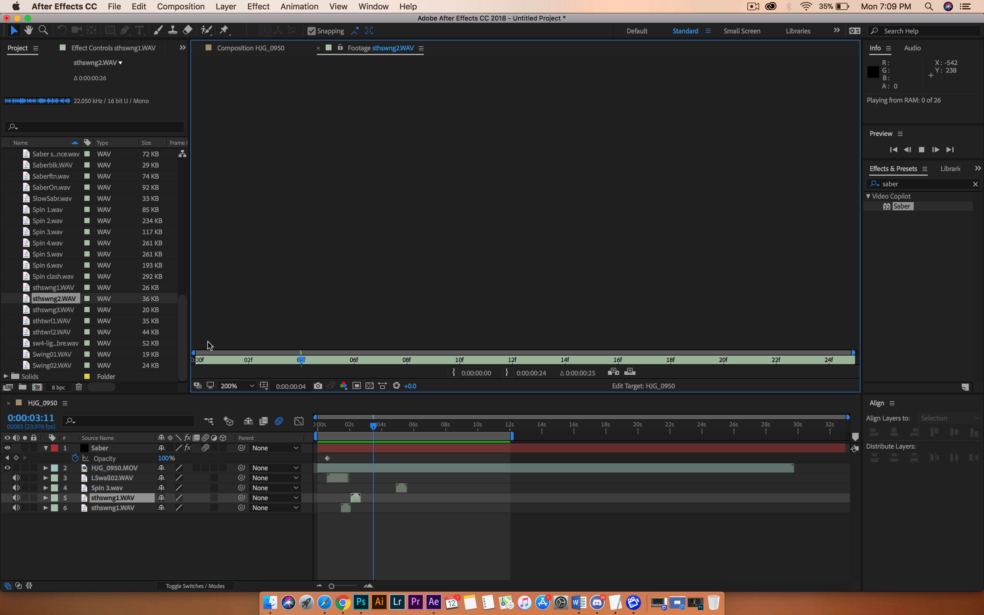
{"action": "key", "text": "space"}
Add sthswng2.WAV as the lowest layer, starting at 0:00:02:18, and preview the composition from the start
{"action": "left_click_drag", "start_coordinate": [25, 305], "coordinate": [109, 525]}
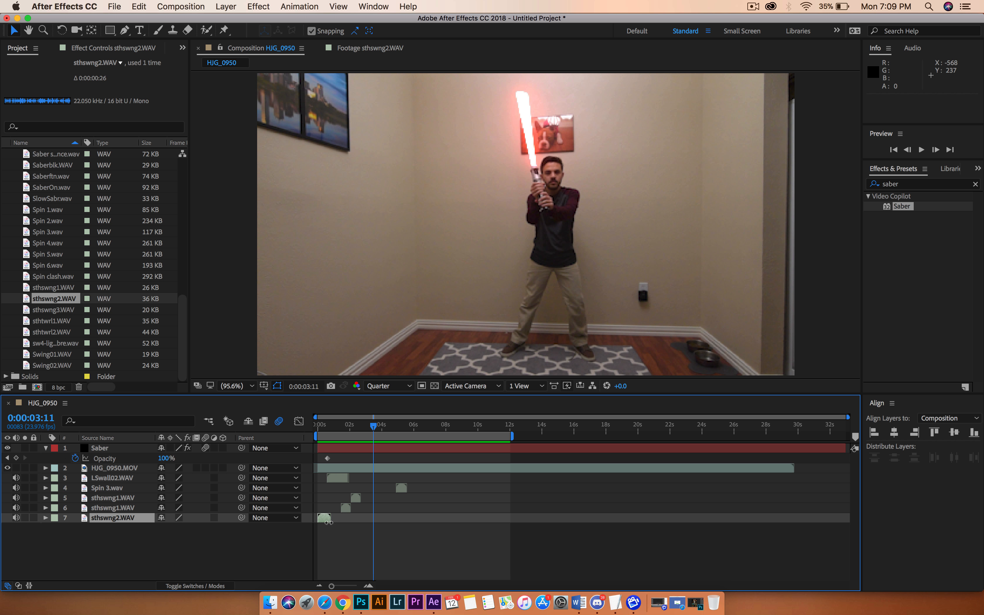
{"action": "left_click_drag", "start_coordinate": [326, 519], "coordinate": [368, 519]}
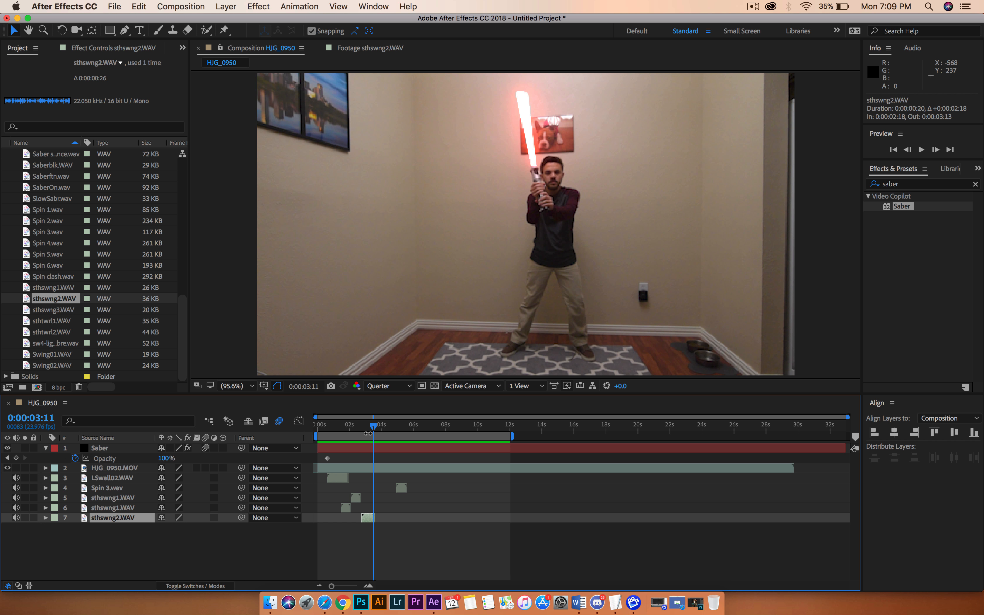
{"action": "left_click_drag", "start_coordinate": [367, 427], "coordinate": [313, 427]}
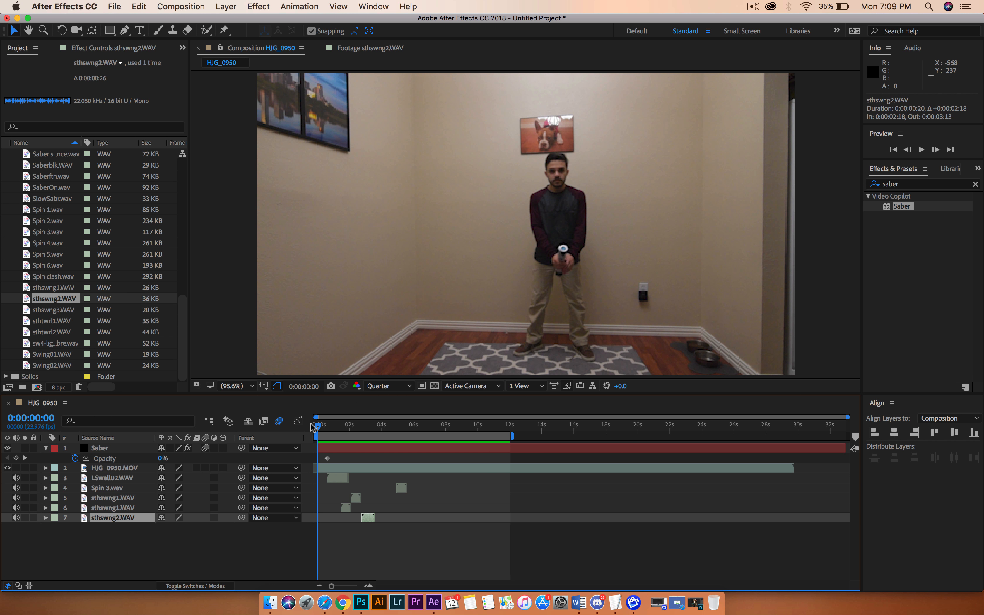
{"action": "key", "text": "space"}
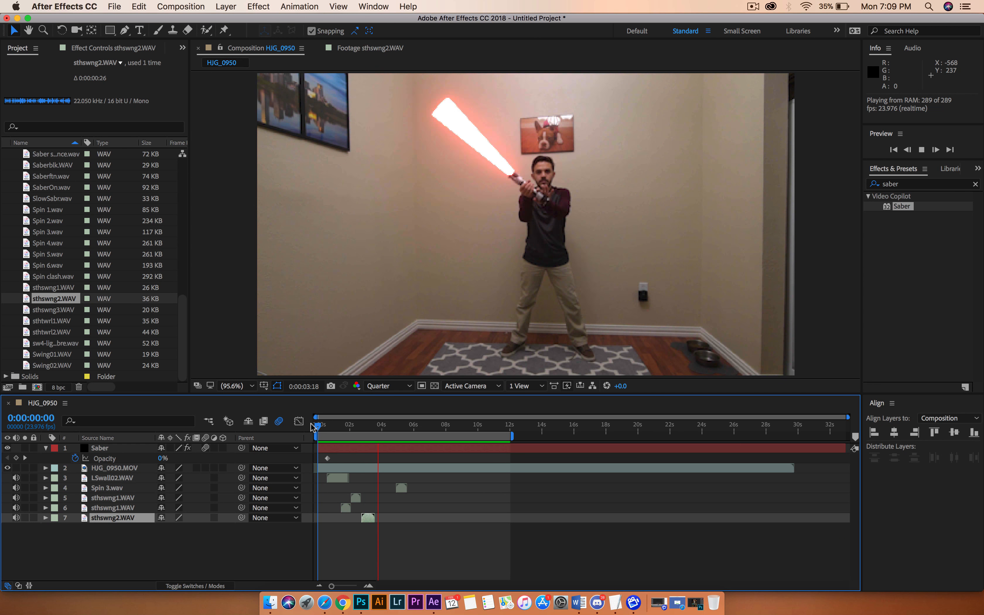
Duplicate the sthswng2.WAV layer, shift one copy to start at 0:00:03:11, and preview the swing from 0:00:03:01
{"action": "key", "text": "space"}
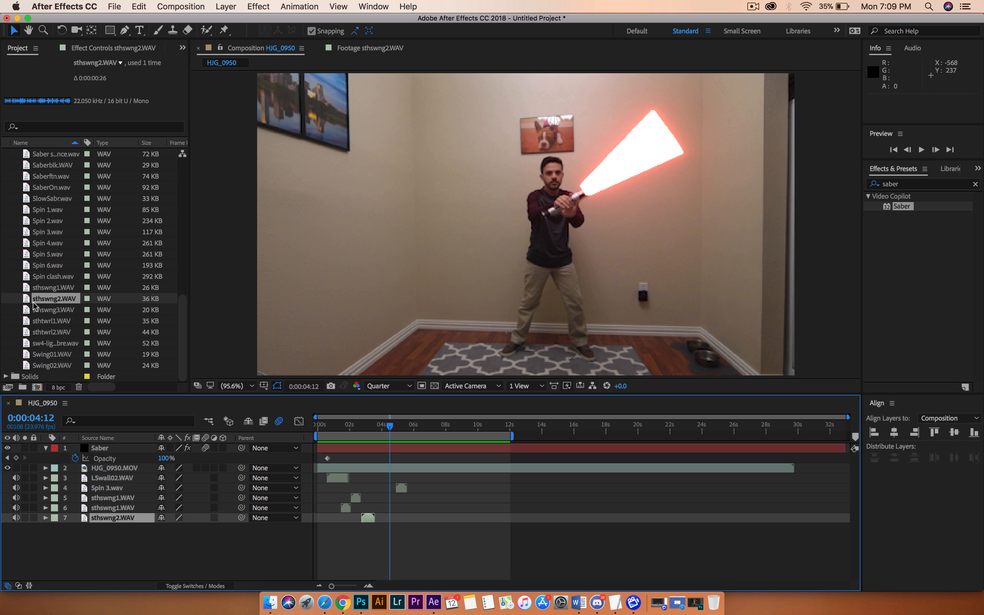
{"action": "key", "text": "super+d"}
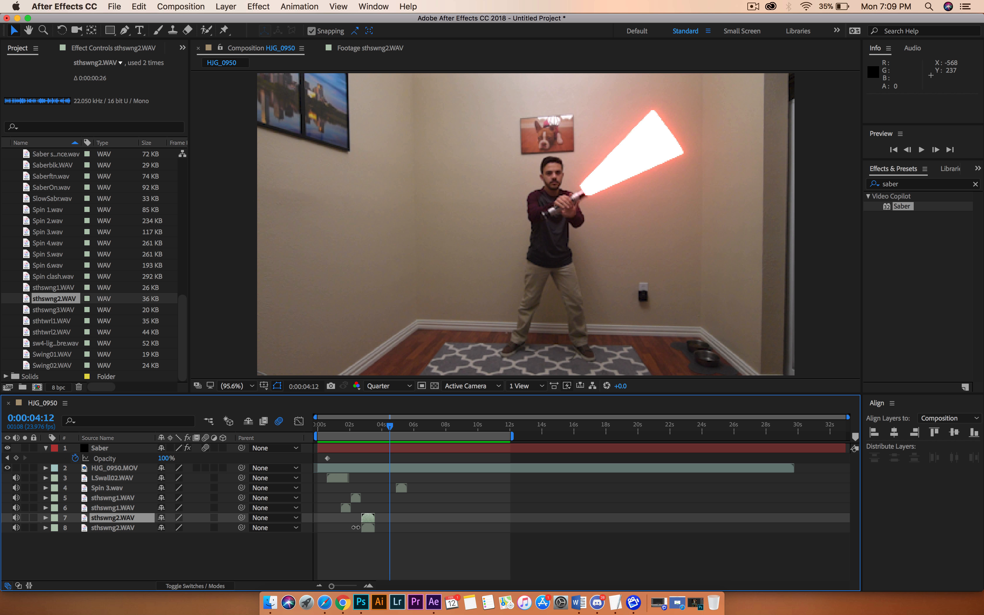
{"action": "left_click_drag", "start_coordinate": [370, 521], "coordinate": [382, 522]}
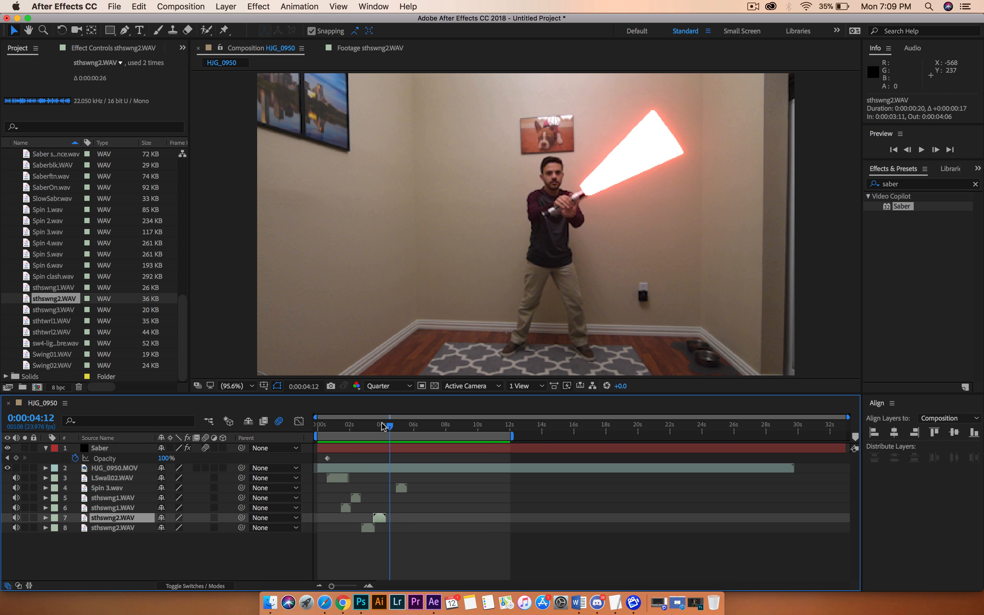
{"action": "left_click_drag", "start_coordinate": [377, 424], "coordinate": [366, 424]}
{"action": "key", "text": "space"}
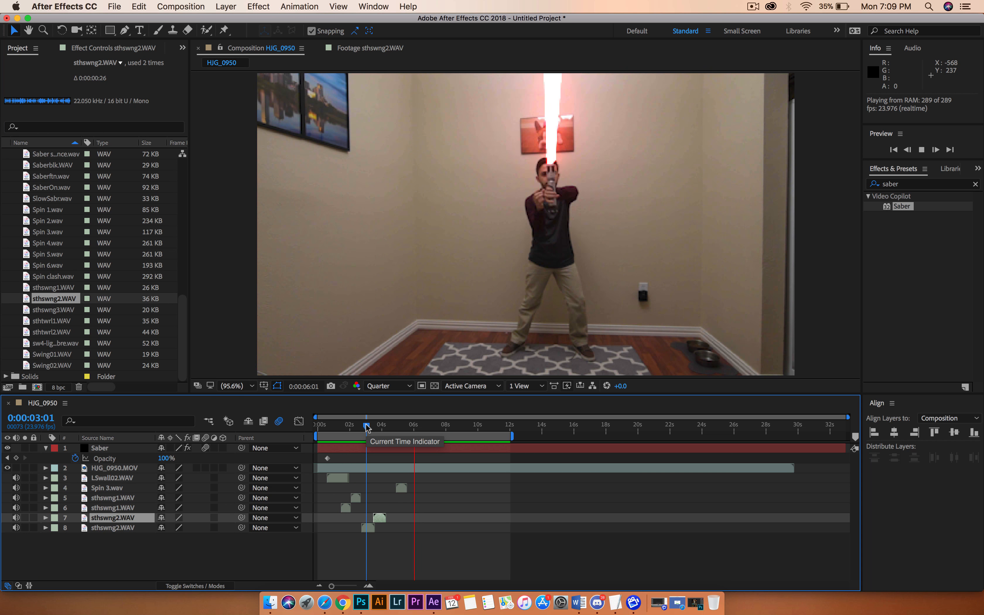
Shift the Spin 3.wav layer earlier to start at 0:00:04:11, and go to the frame at 0:00:08:00
{"action": "left_click_drag", "start_coordinate": [403, 490], "coordinate": [394, 490]}
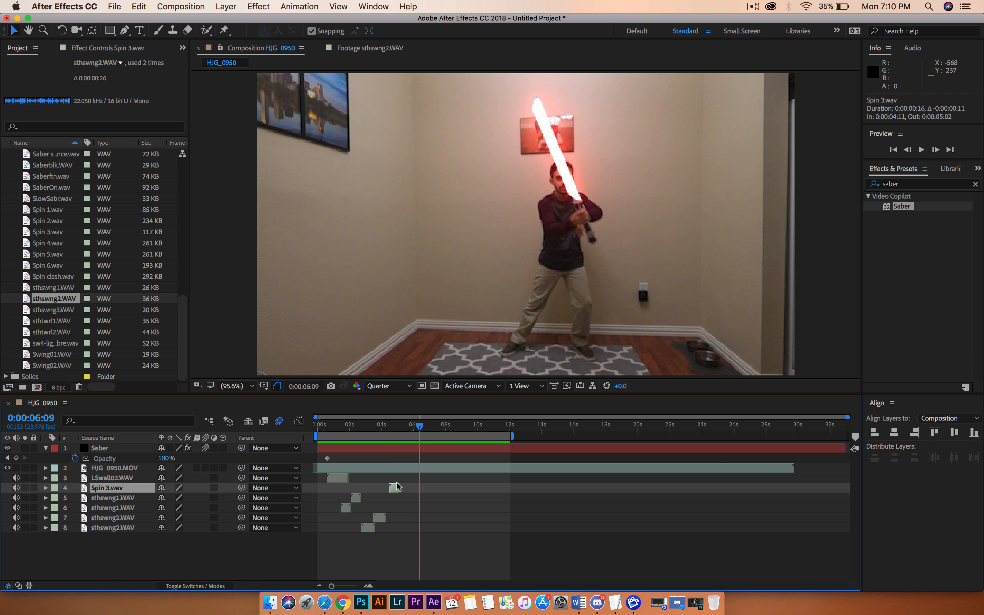
{"action": "left_click_drag", "start_coordinate": [421, 427], "coordinate": [447, 426]}
{"action": "key", "text": "comma"}
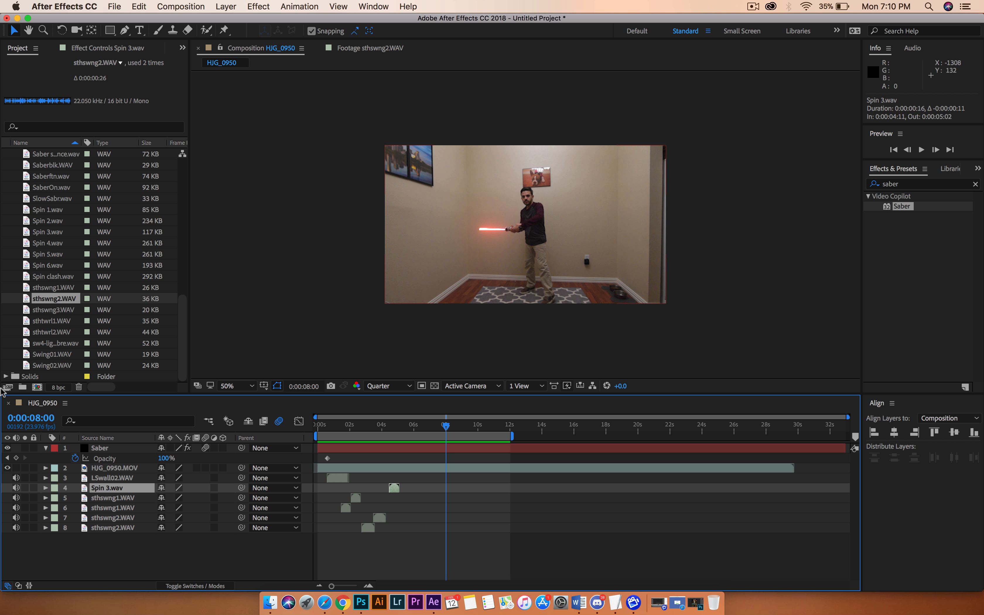
Collapse the sabersounds folder and the Video Copilot effects group, and return the current time to 0:00:00:00
{"action": "scroll", "coordinate": [57, 211], "scroll_direction": "up", "scroll_amount": 10}
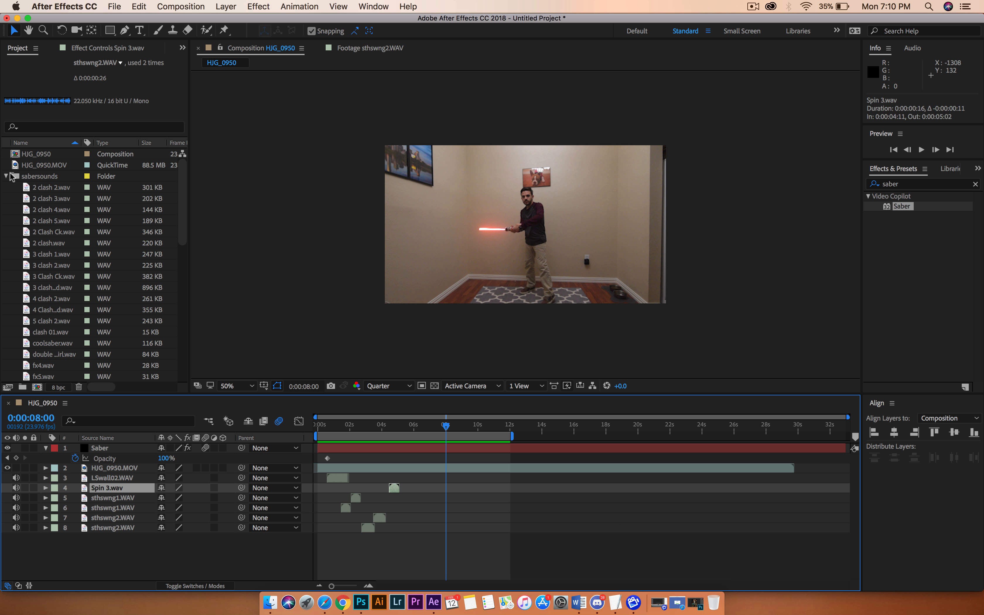
{"action": "left_click", "coordinate": [7, 176]}
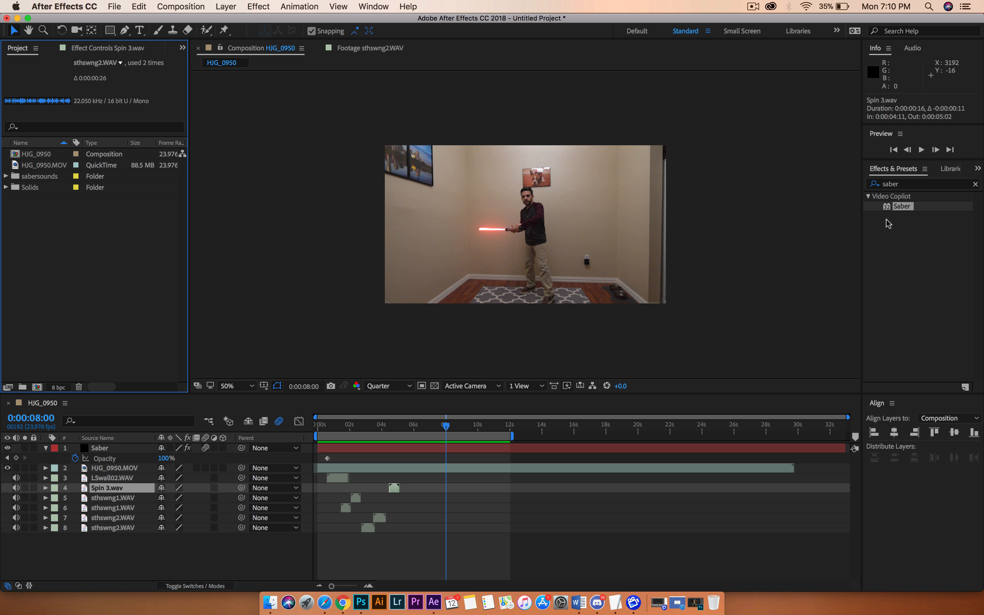
{"action": "left_click", "coordinate": [876, 196]}
{"action": "left_click", "coordinate": [869, 197]}
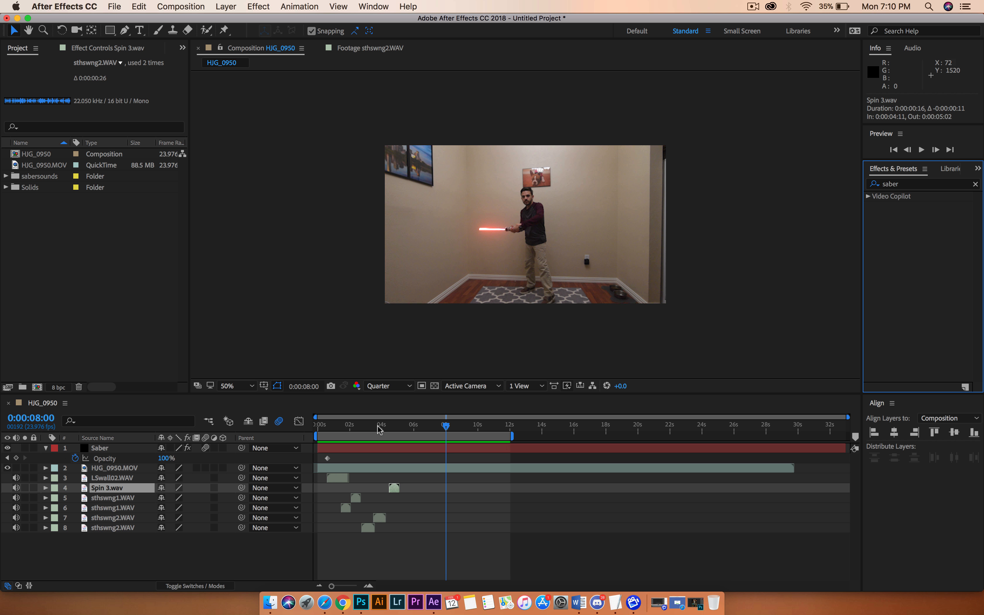
{"action": "left_click_drag", "start_coordinate": [378, 428], "coordinate": [290, 434]}
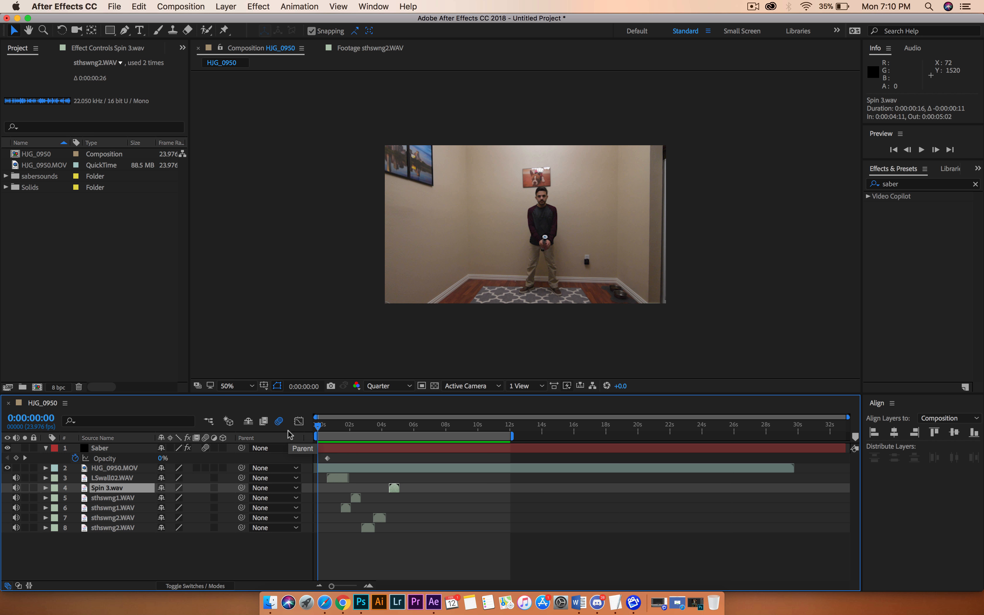